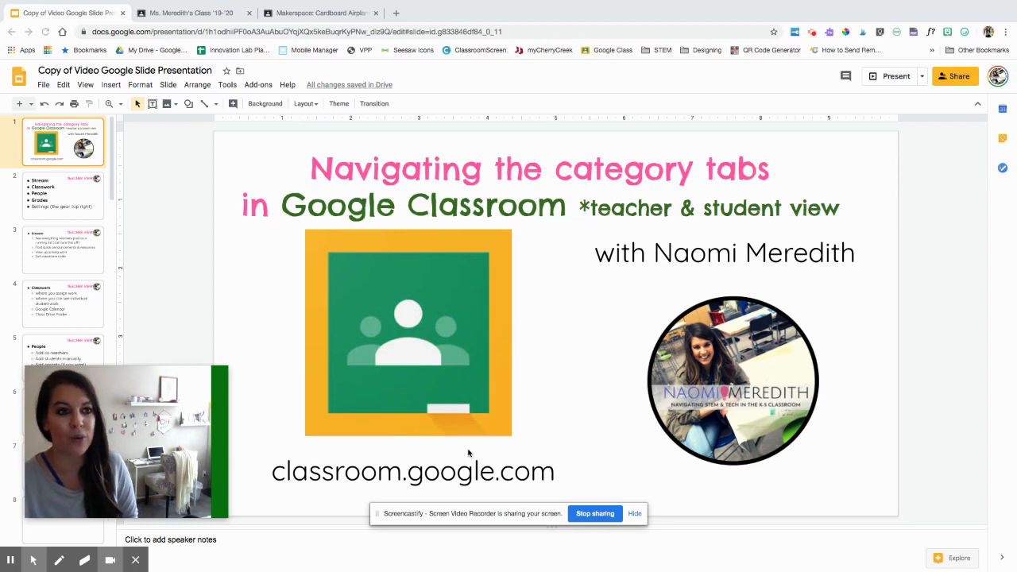
Step: Preview the teacher-view tab list slide in Google Slides and return to the title slide
left_click(83, 201)
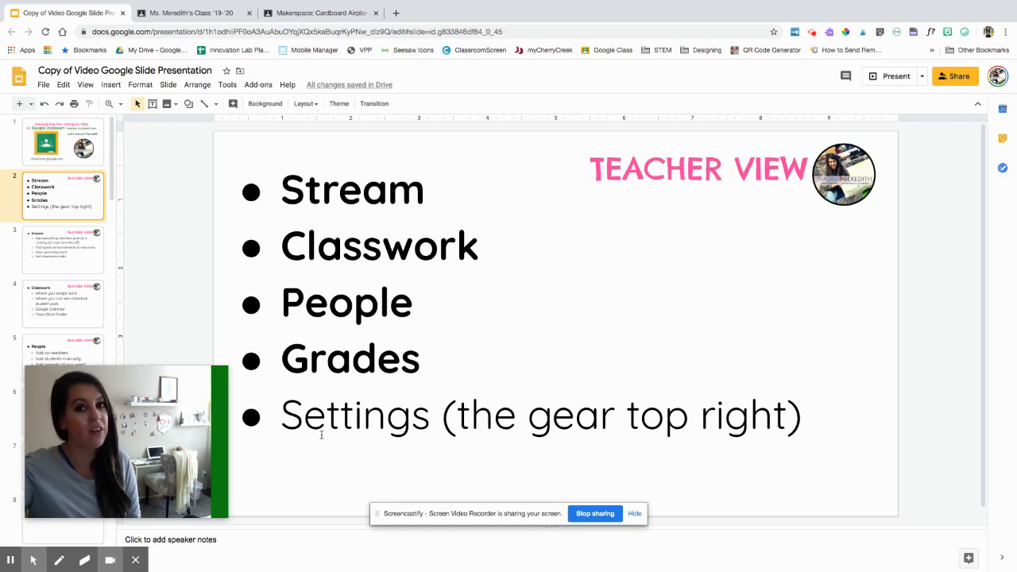
key("Up")
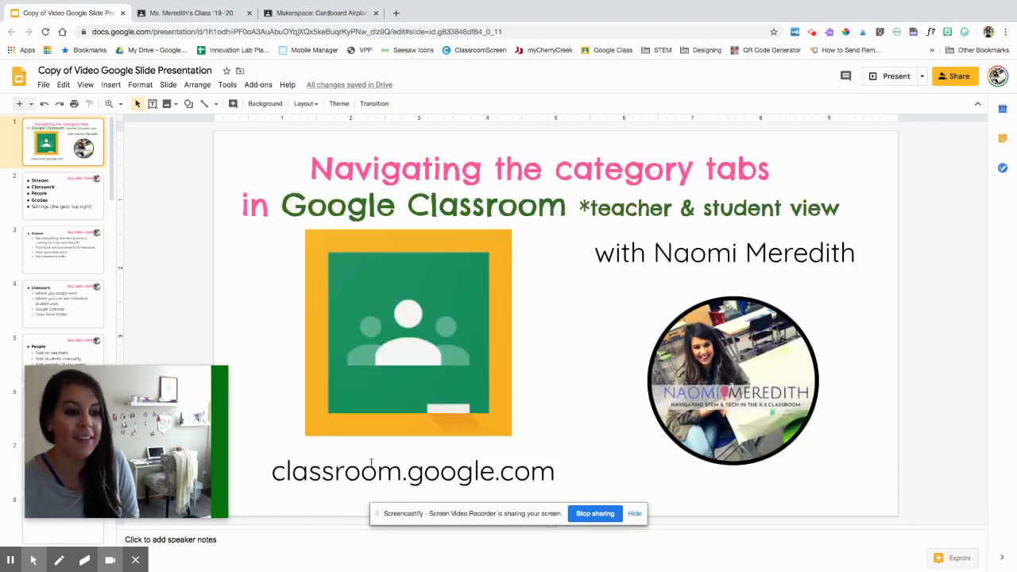
Step: Show Ms. Meredith's Class Stream in Classroom, then go back to the Slides presentation
left_click(185, 13)
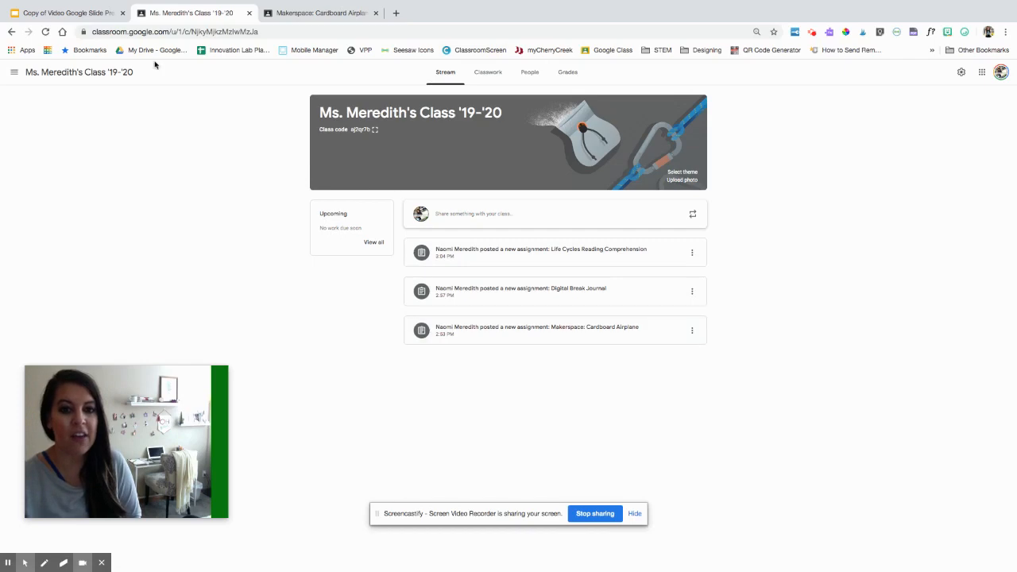
left_click(48, 13)
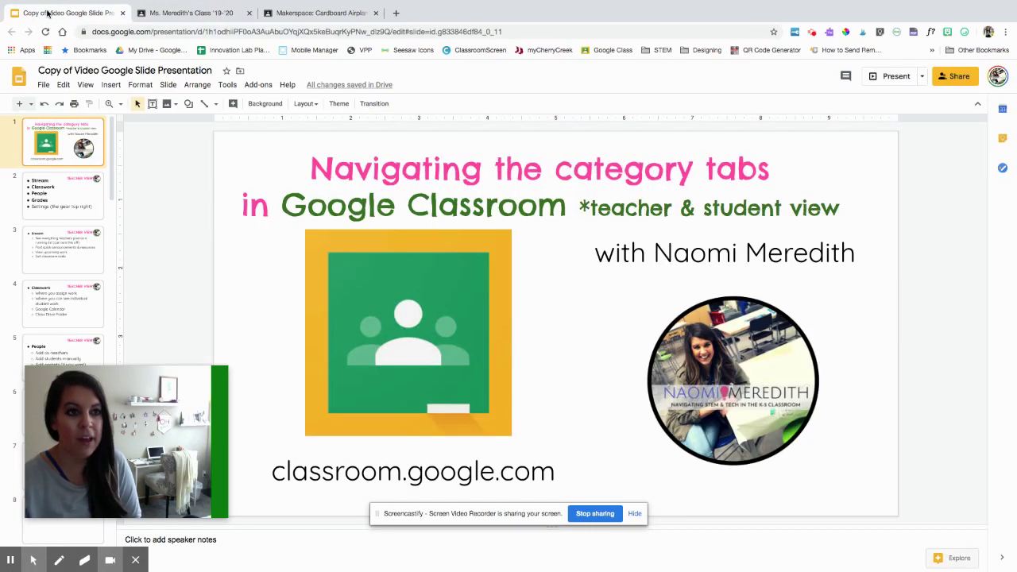
Step: Show the Stream teacher-view slide in the presentation
left_click(62, 247)
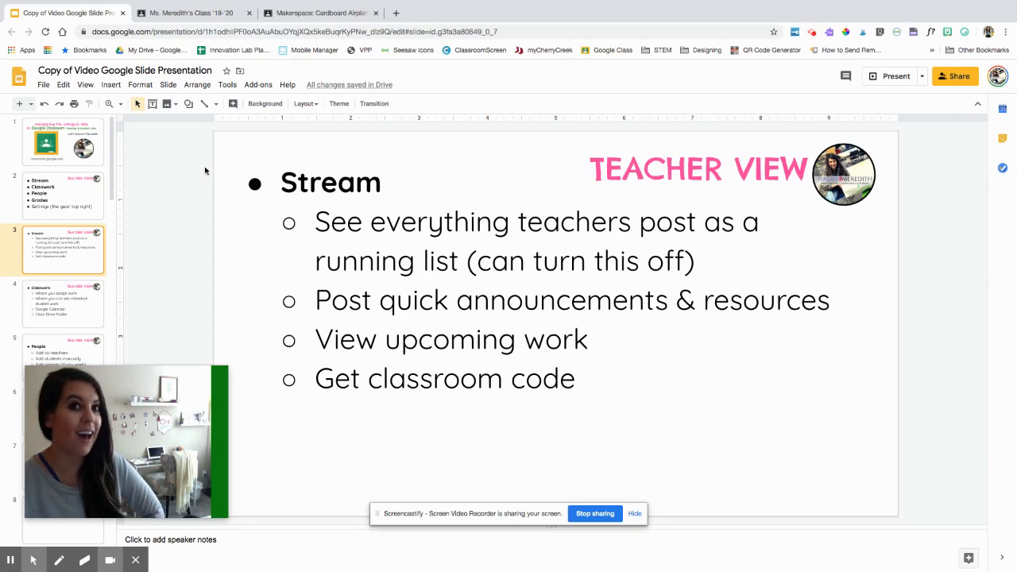
Step: Move the Makerspace: Cardboard Airplane post to the top of the class Stream
left_click(209, 13)
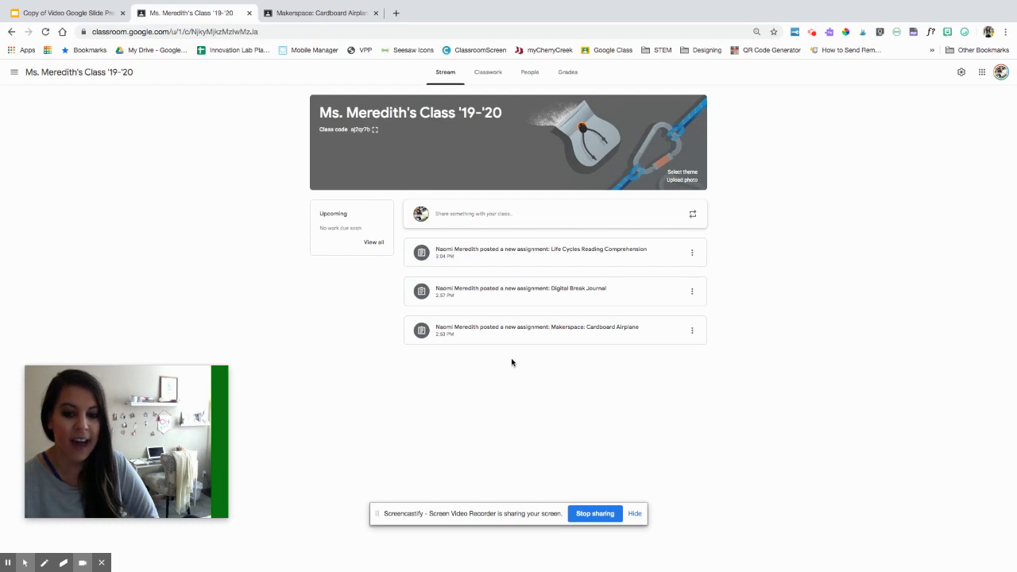
left_click(693, 334)
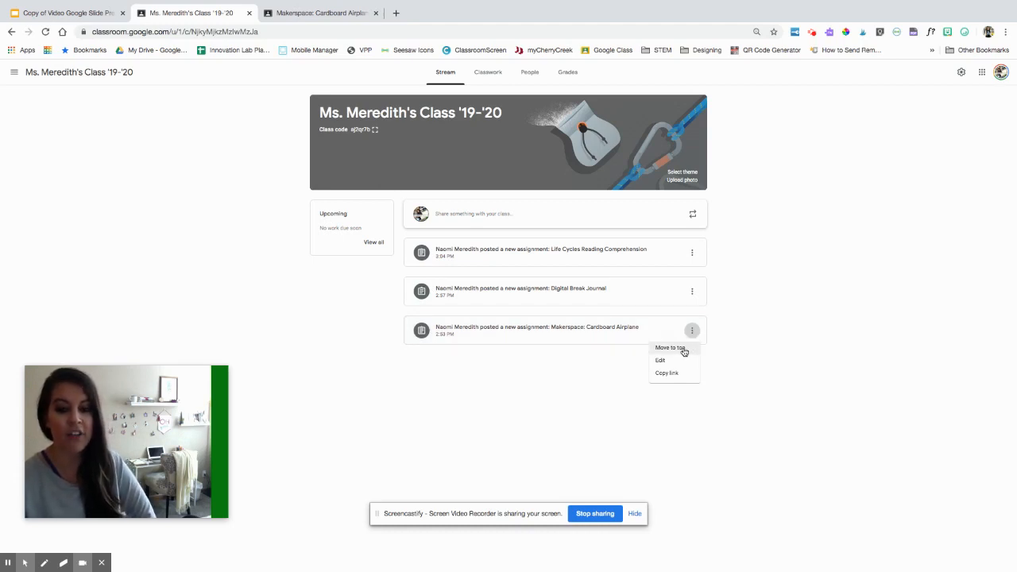
left_click(671, 348)
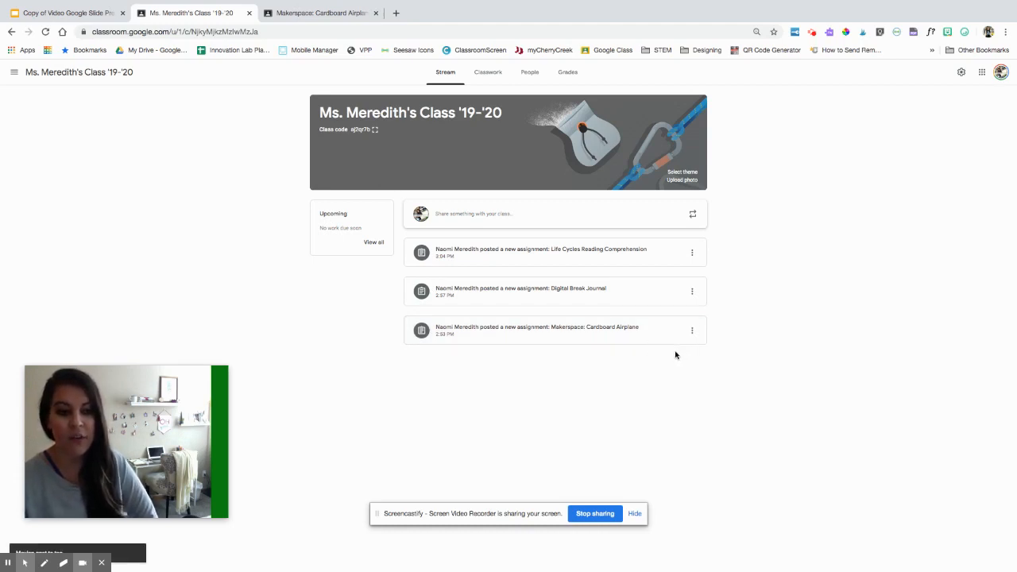
left_click(692, 330)
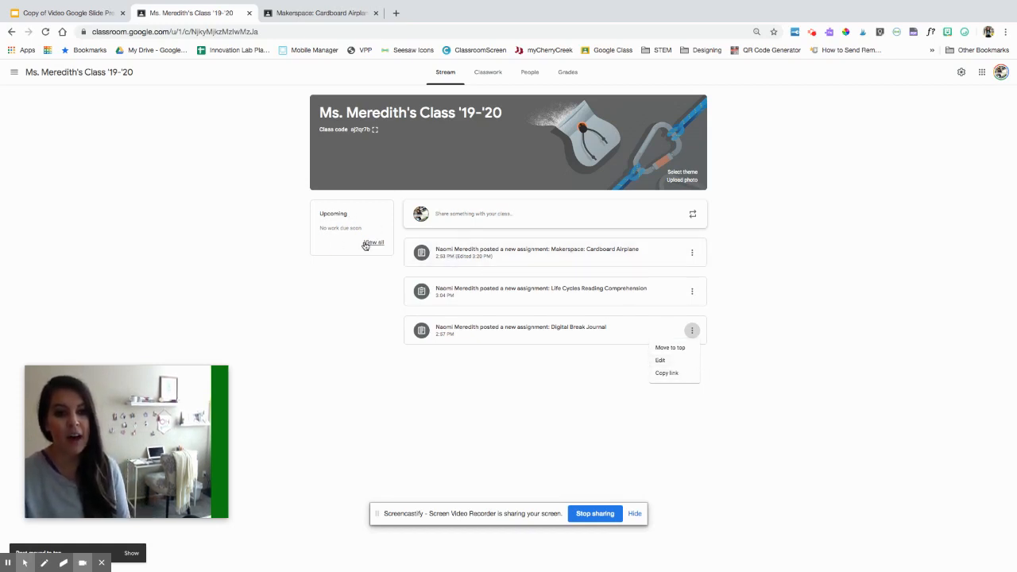
Step: Review the To-do and Reviewed work lists, then head back to the Classes home page
left_click(365, 245)
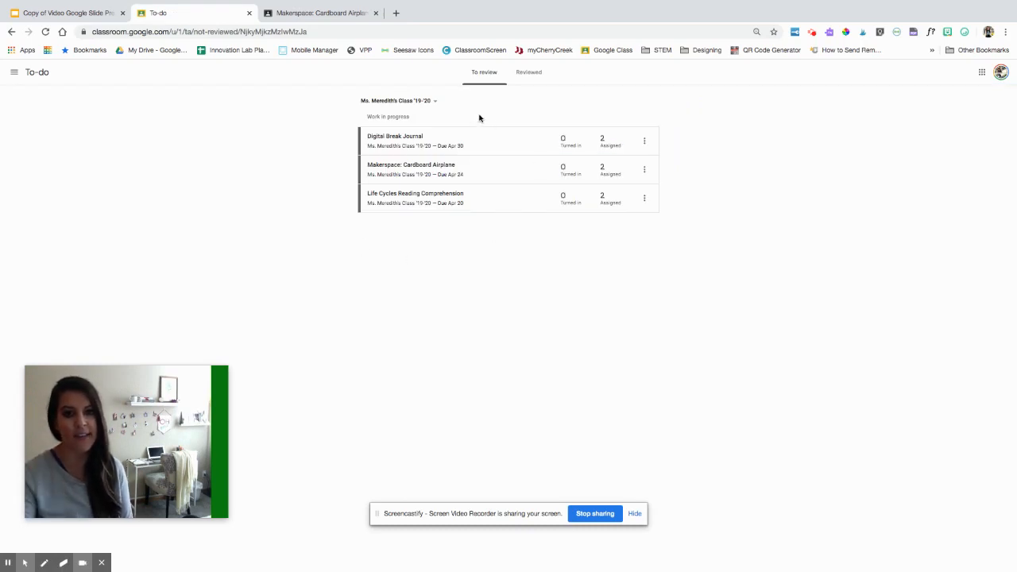
left_click(524, 73)
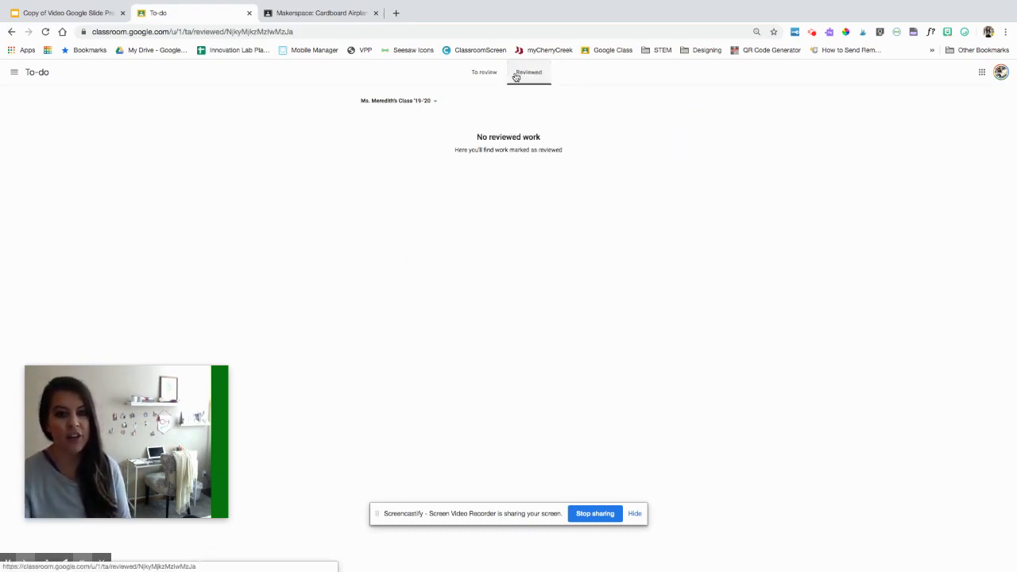
left_click(14, 72)
Step: Reopen Ms. Meredith's Class '19-'20 and start a new class announcement
left_click(41, 73)
left_click(55, 107)
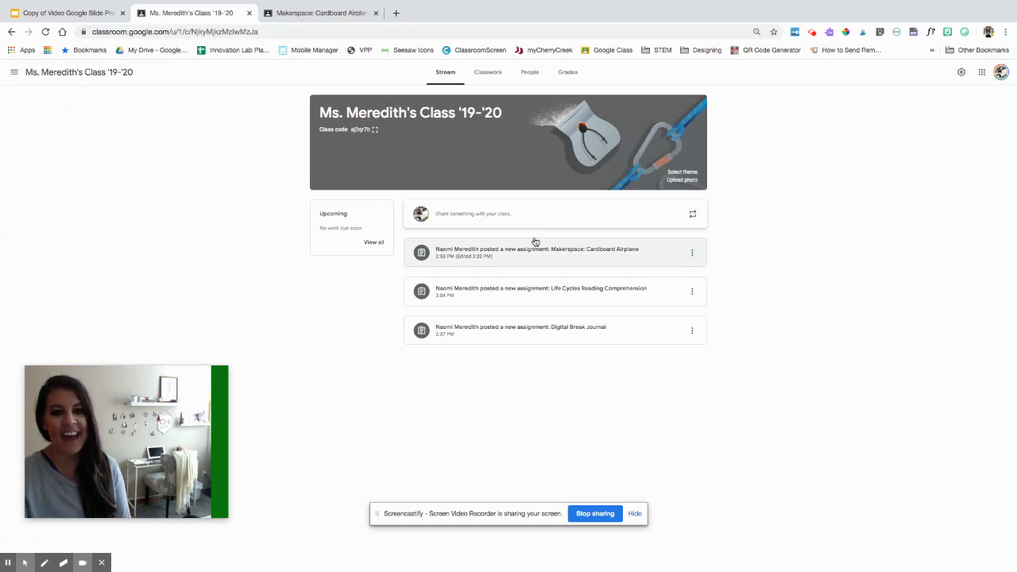
left_click(493, 214)
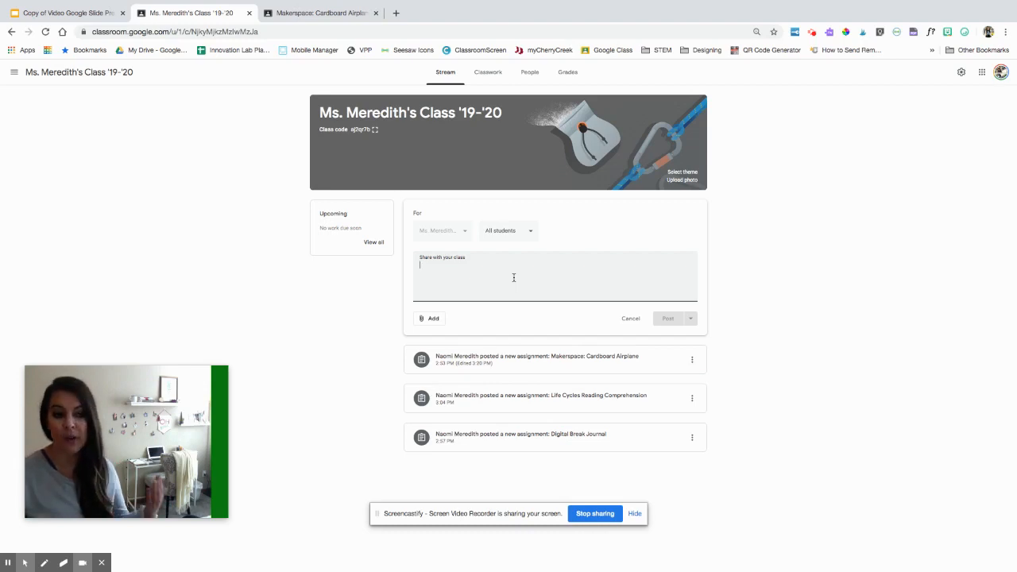
type("Hey guys! Ch")
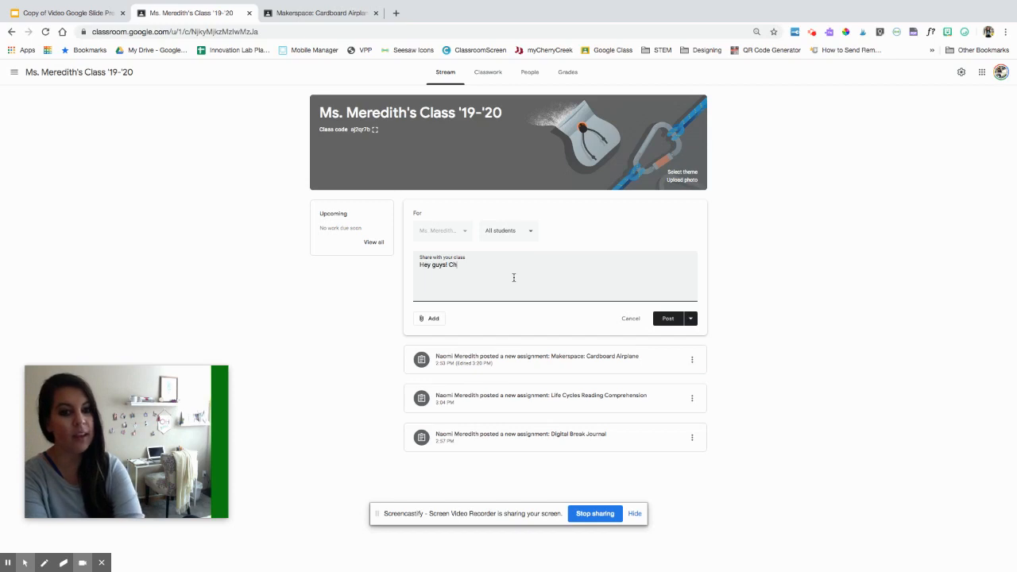
type("eck out this a")
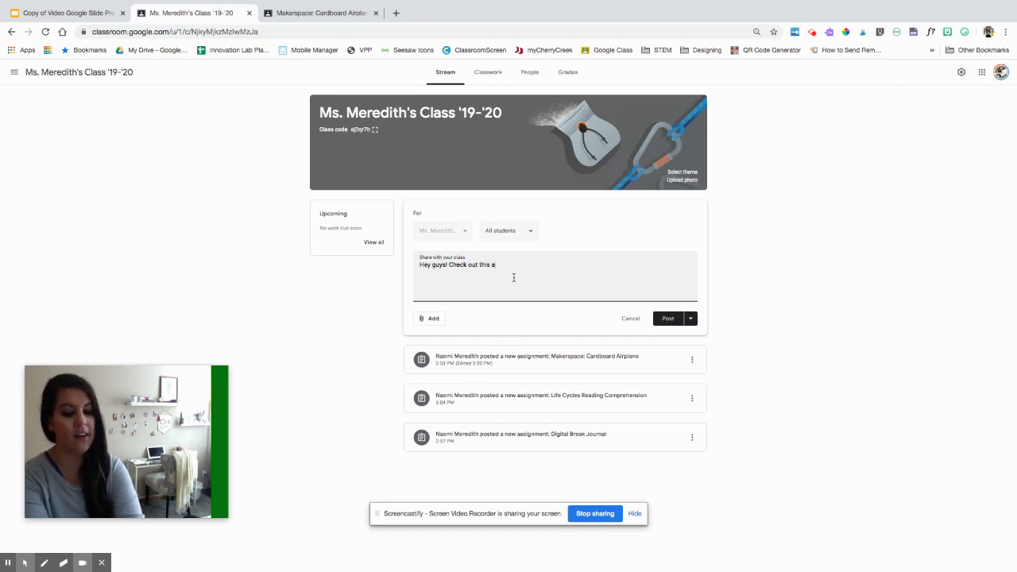
type("wesome video tutorial that can help you with your work")
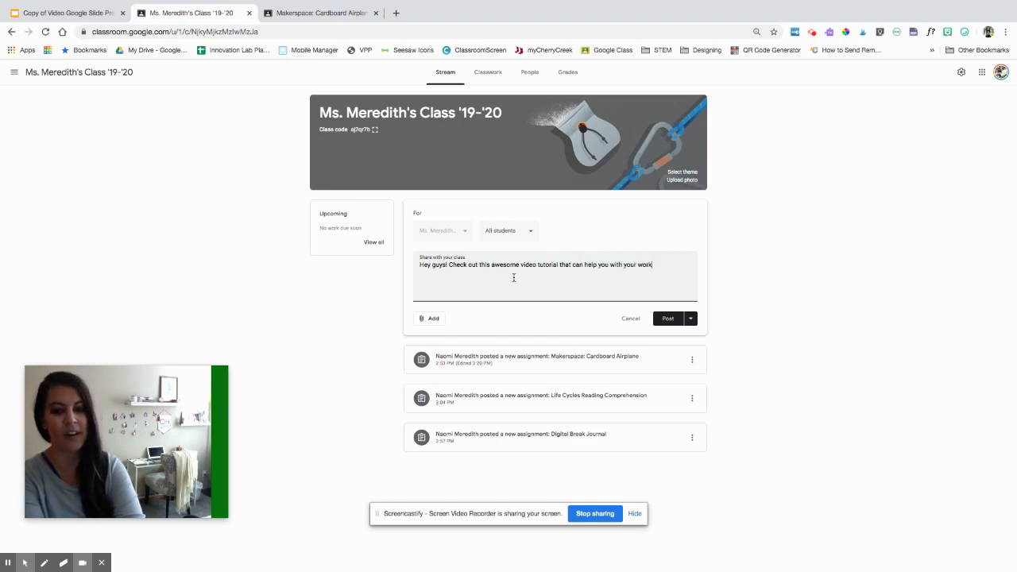
type("!")
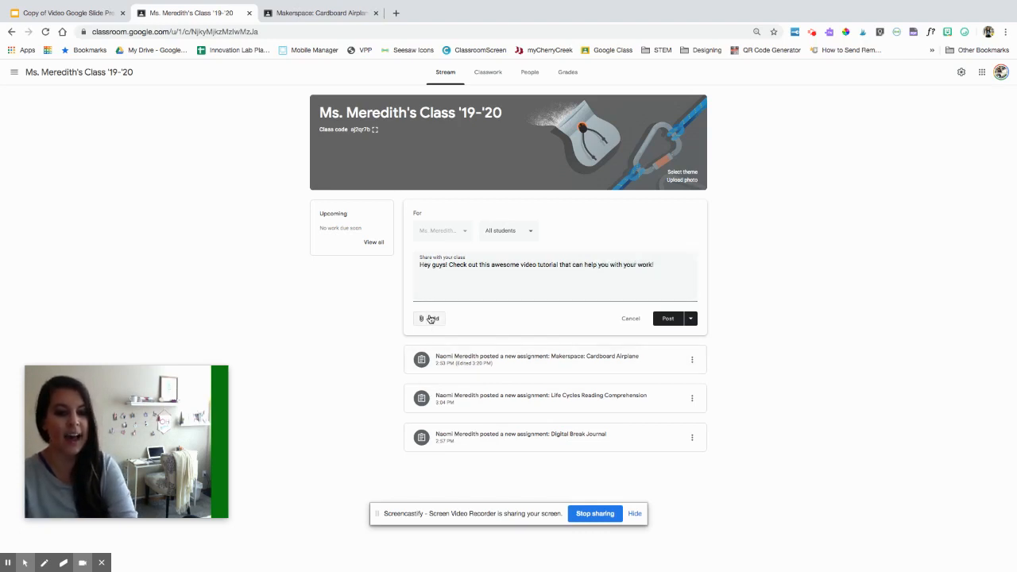
Step: Check the Add attachment and Post options, then post the video-tutorial announcement to the Stream
left_click(432, 319)
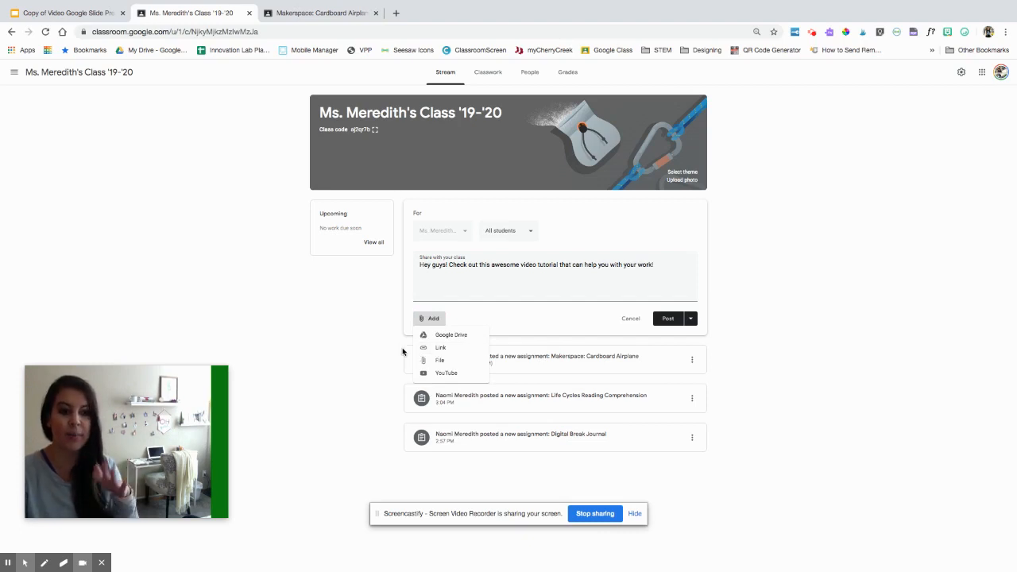
left_click(668, 309)
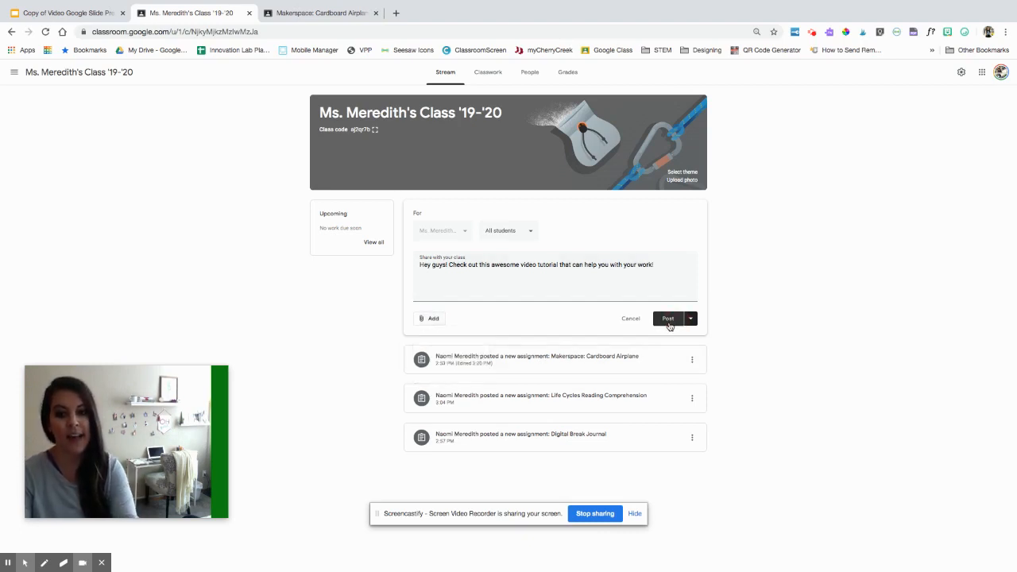
left_click(690, 320)
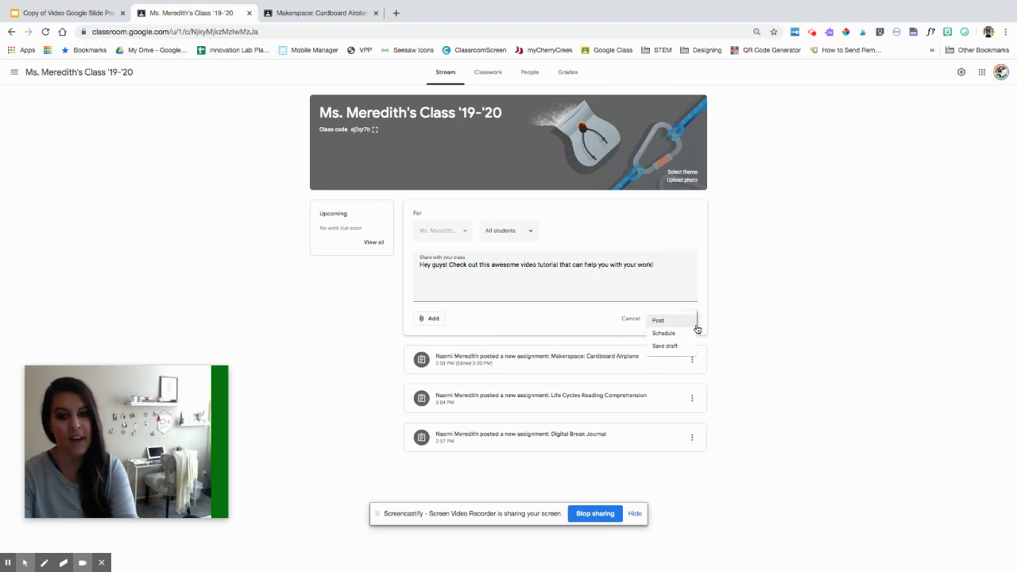
left_click(739, 305)
left_click(666, 319)
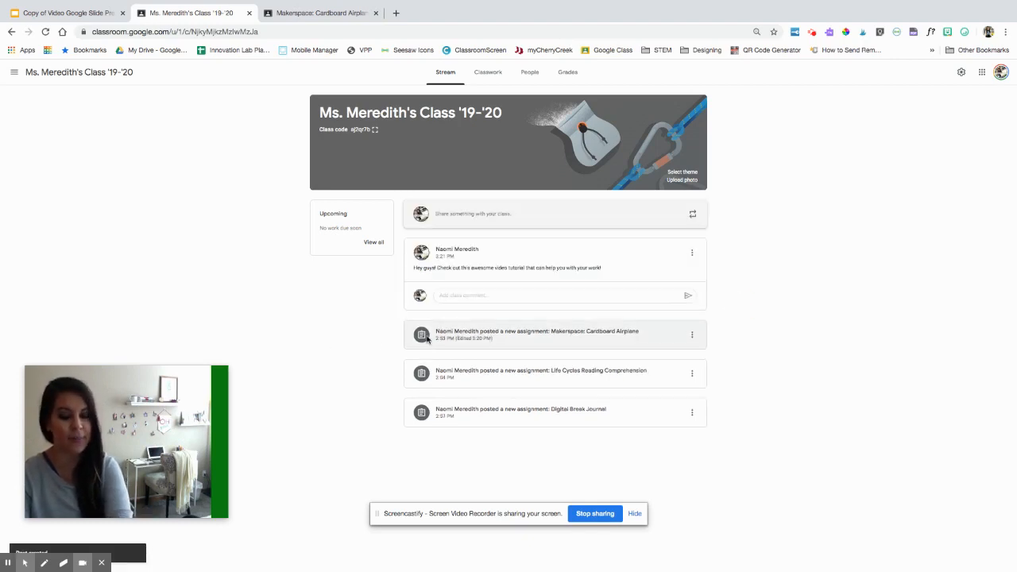
Step: Show the Classwork teacher-view slide in the Slides presentation
left_click(67, 13)
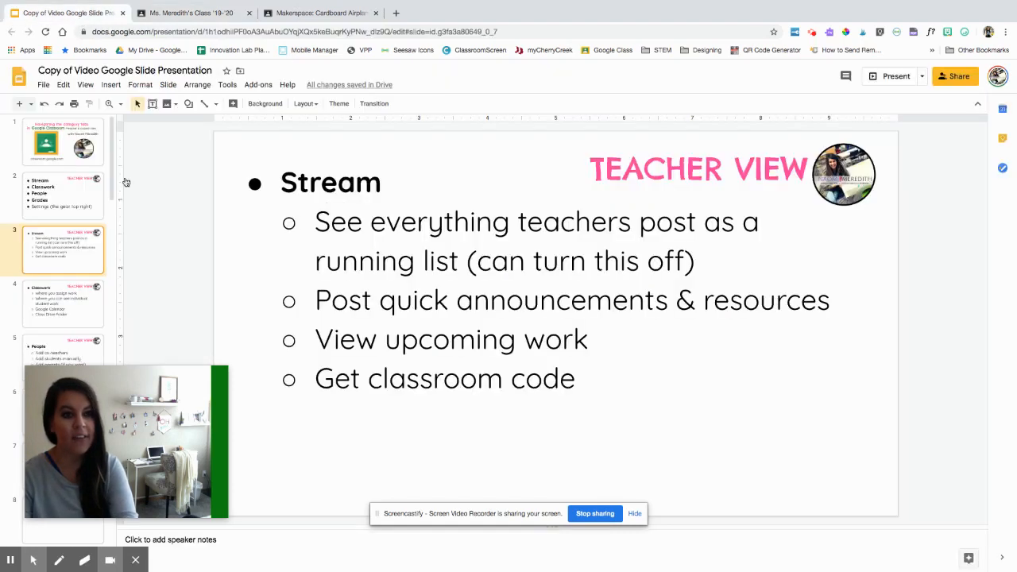
left_click(80, 308)
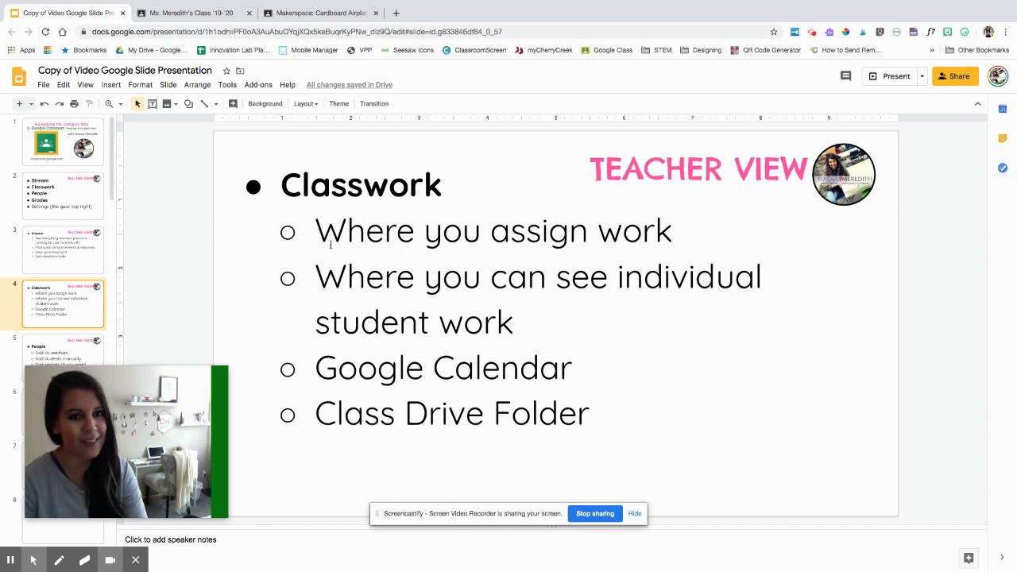
Step: Show the class's Classwork page and the Create menu's list of classwork types, then dismiss it
left_click(199, 13)
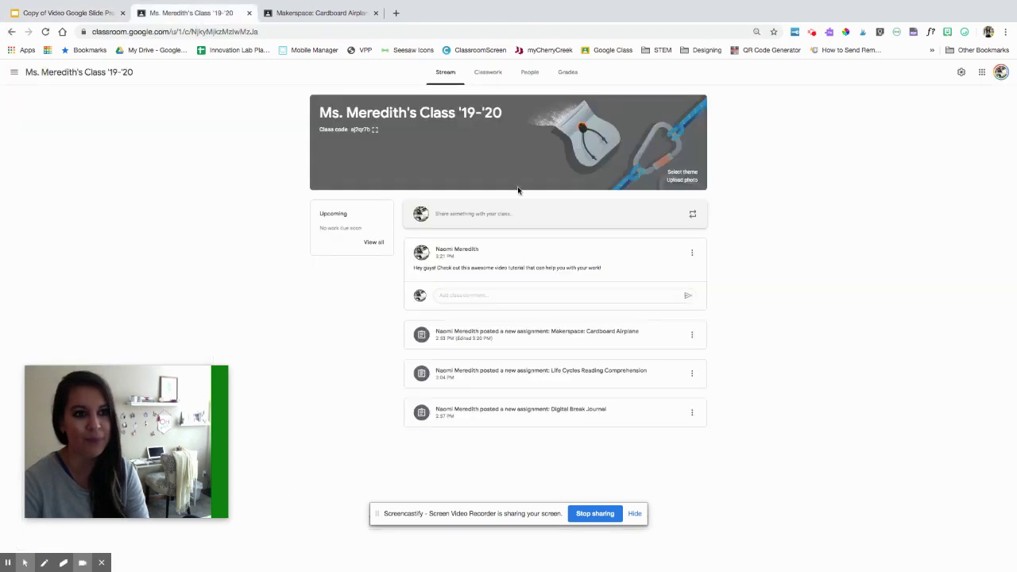
left_click(487, 72)
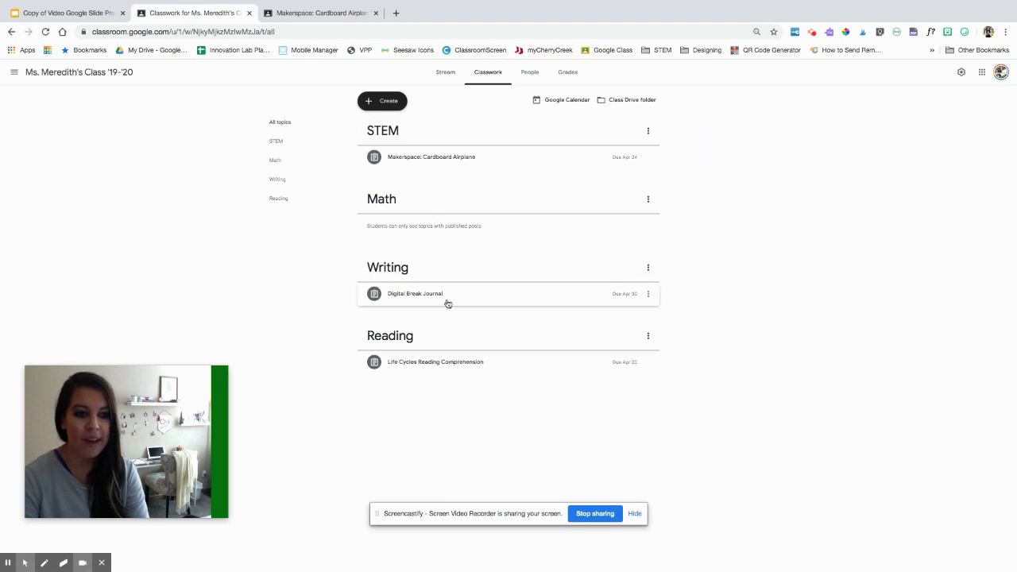
left_click(389, 101)
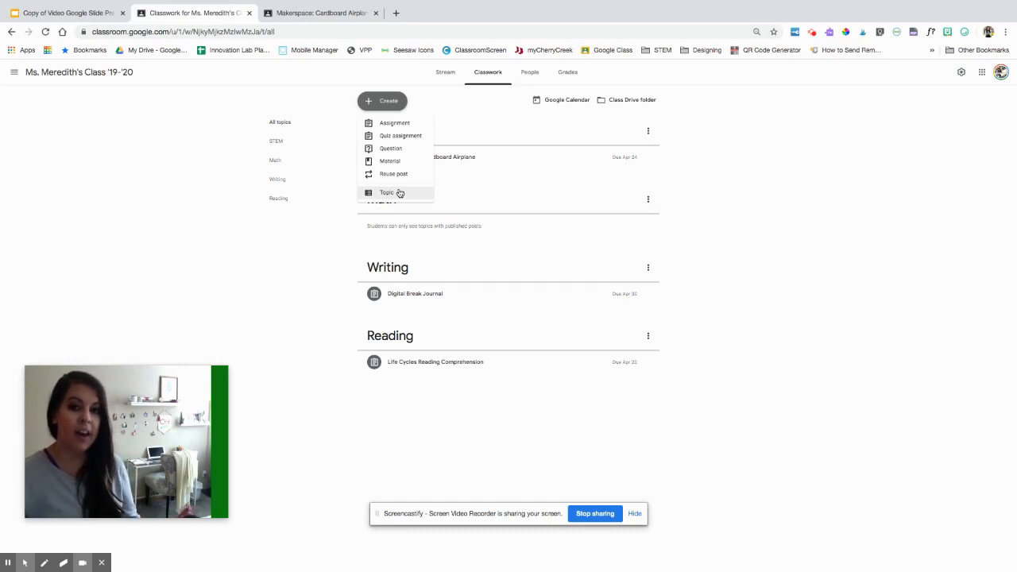
left_click(281, 288)
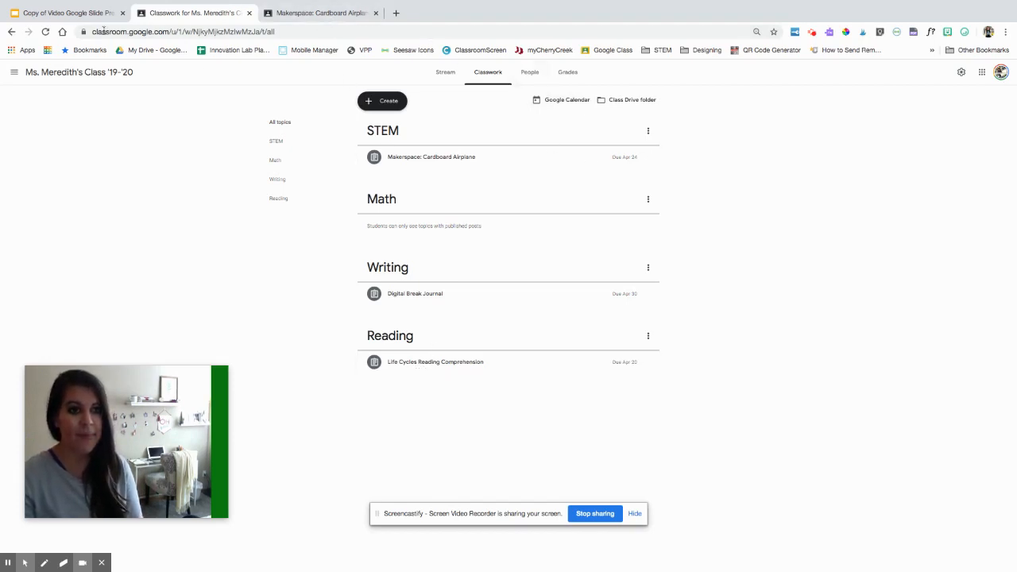
Step: Show the People teacher-view slide in the Slides presentation
left_click(68, 13)
left_click(81, 355)
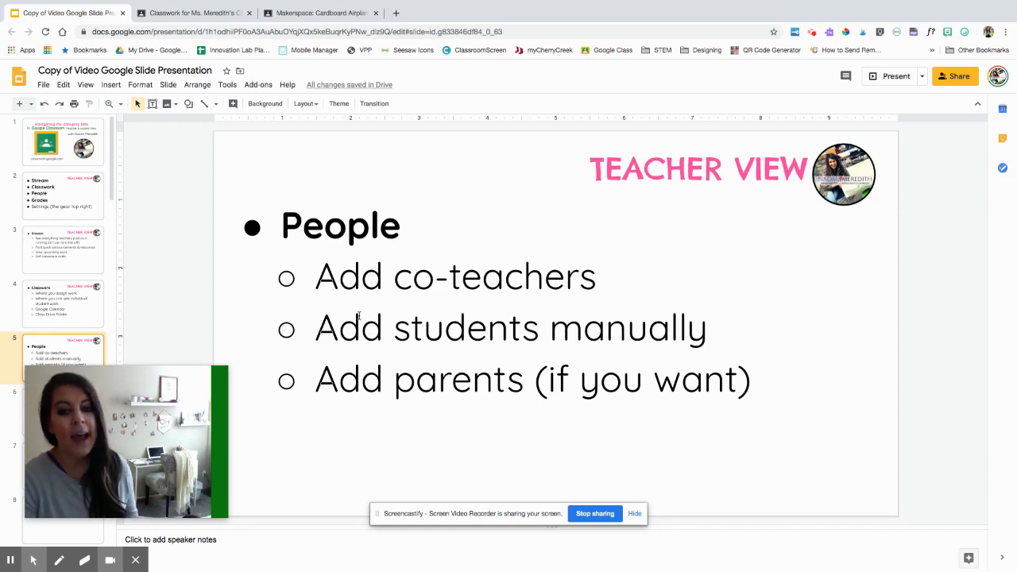
Step: Return to the class in Classroom and show its People page with one teacher and two students
left_click(166, 13)
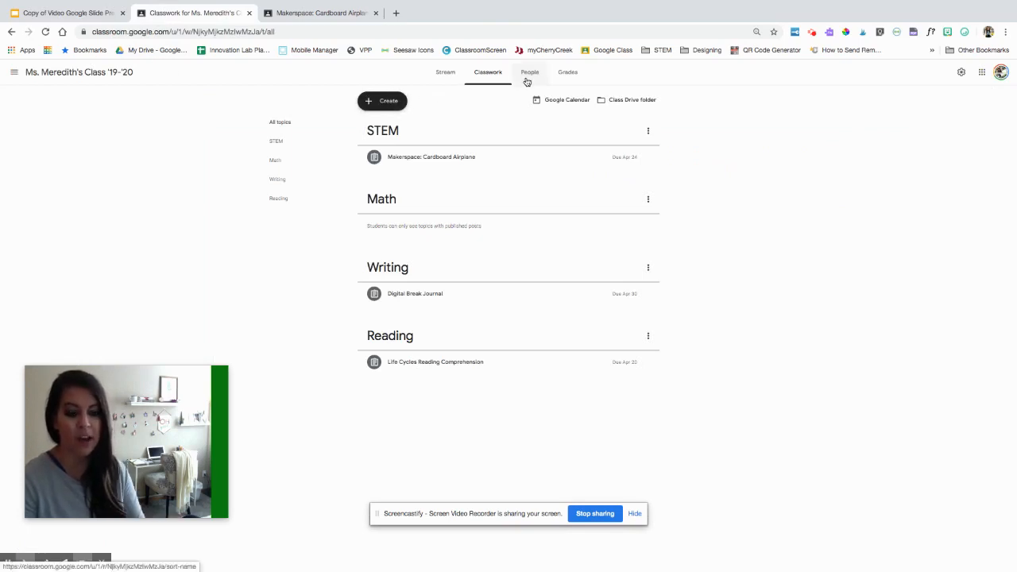
left_click(528, 73)
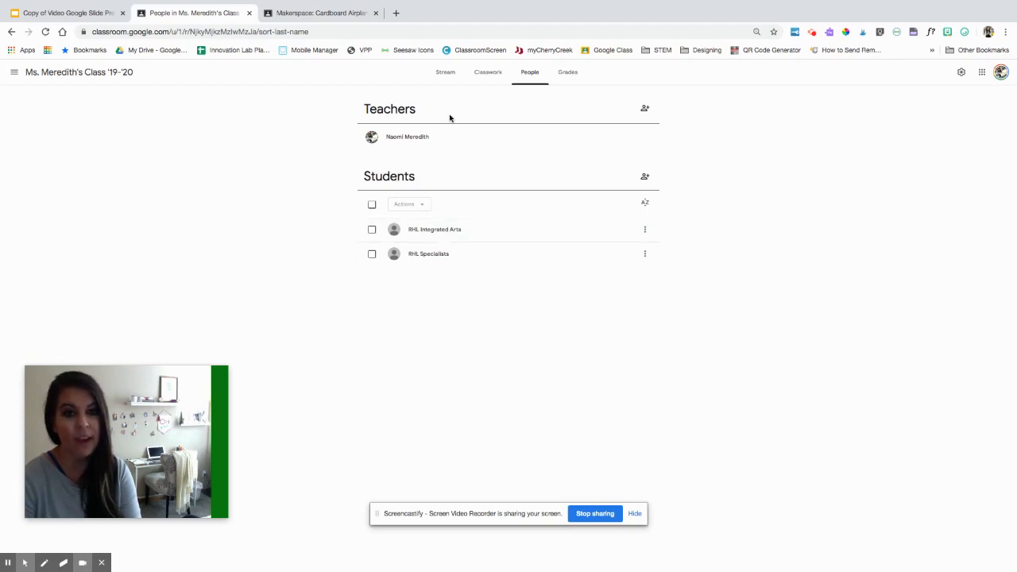
left_click(646, 111)
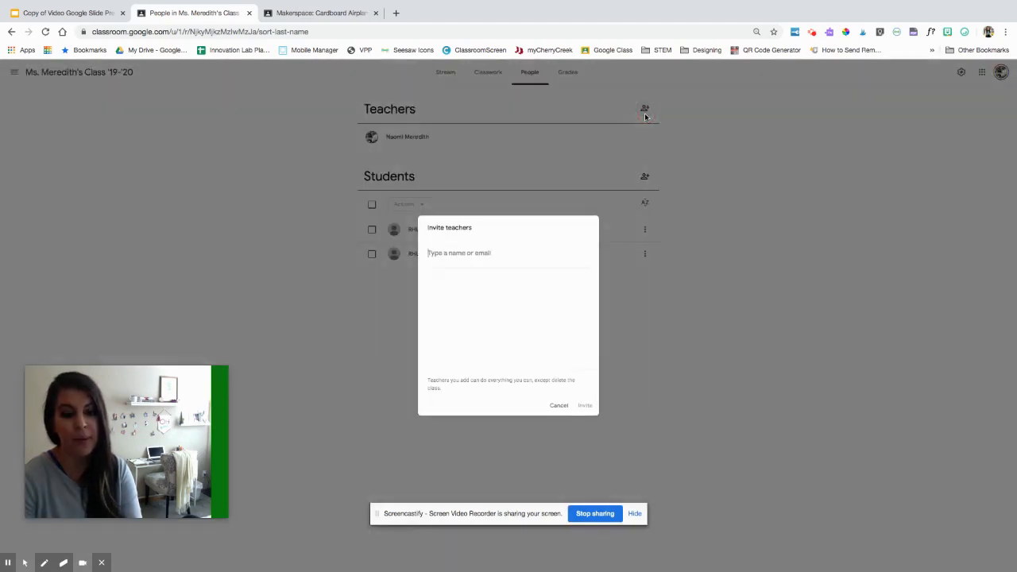
left_click(559, 406)
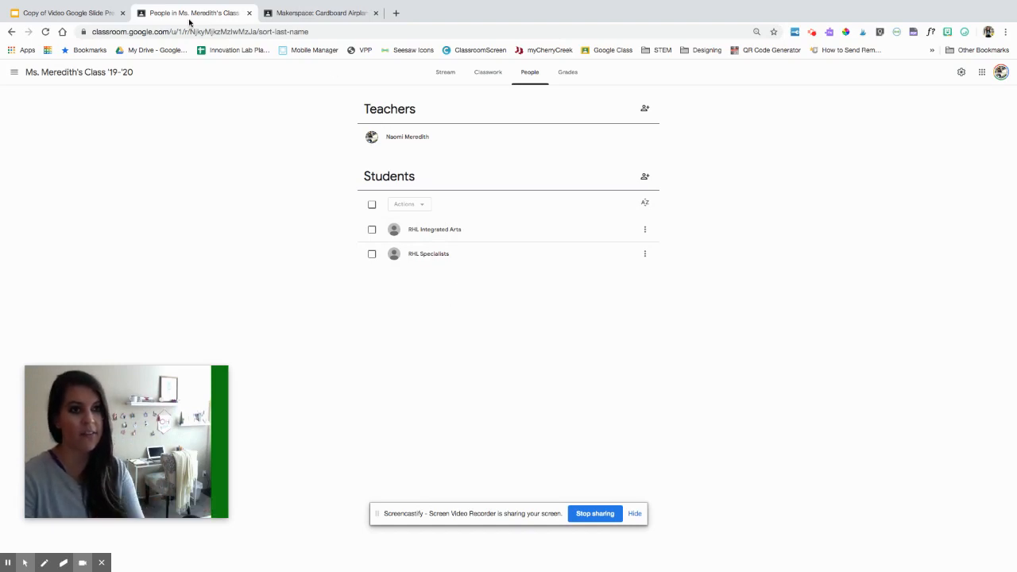
Step: Show the class gradebook, check the Grades and Settings slide, and dismiss the grading setup tip
left_click(568, 72)
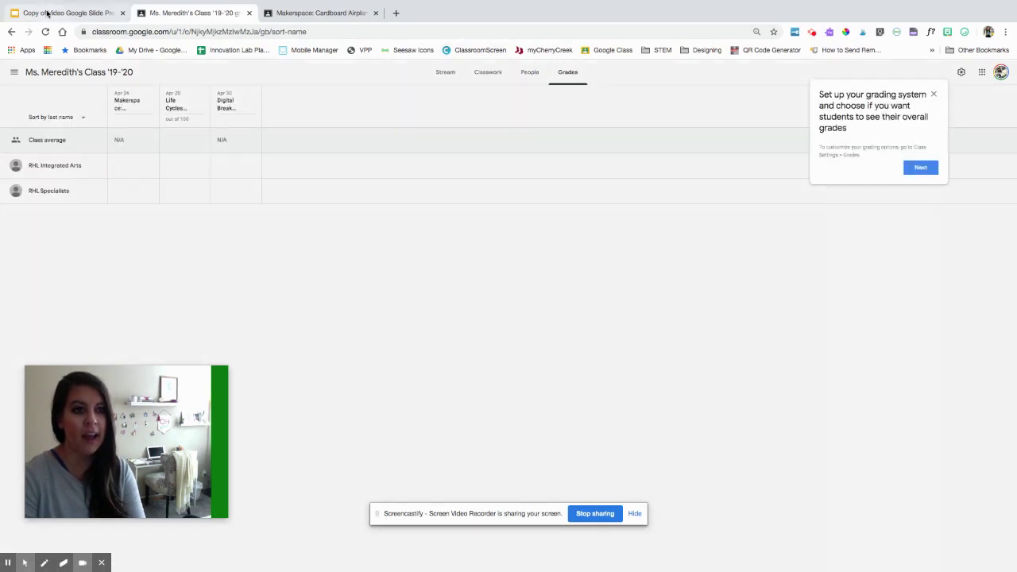
left_click(44, 11)
left_click(67, 306)
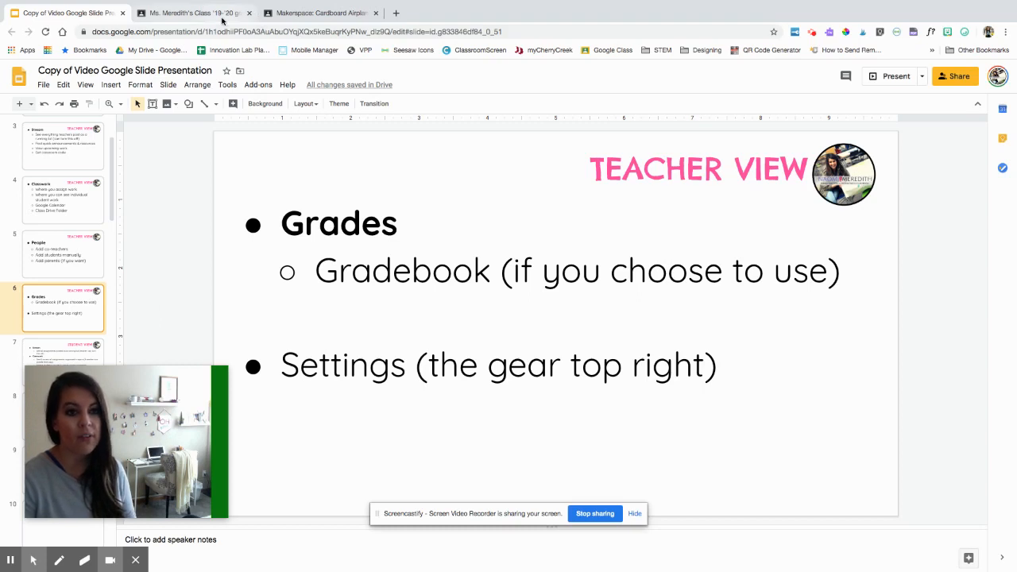
left_click(195, 13)
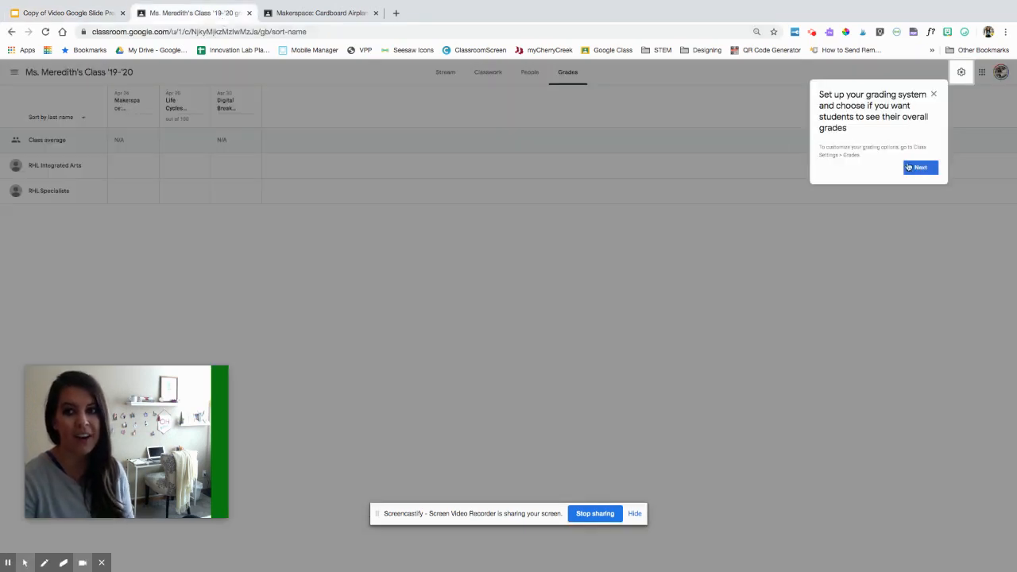
left_click(933, 95)
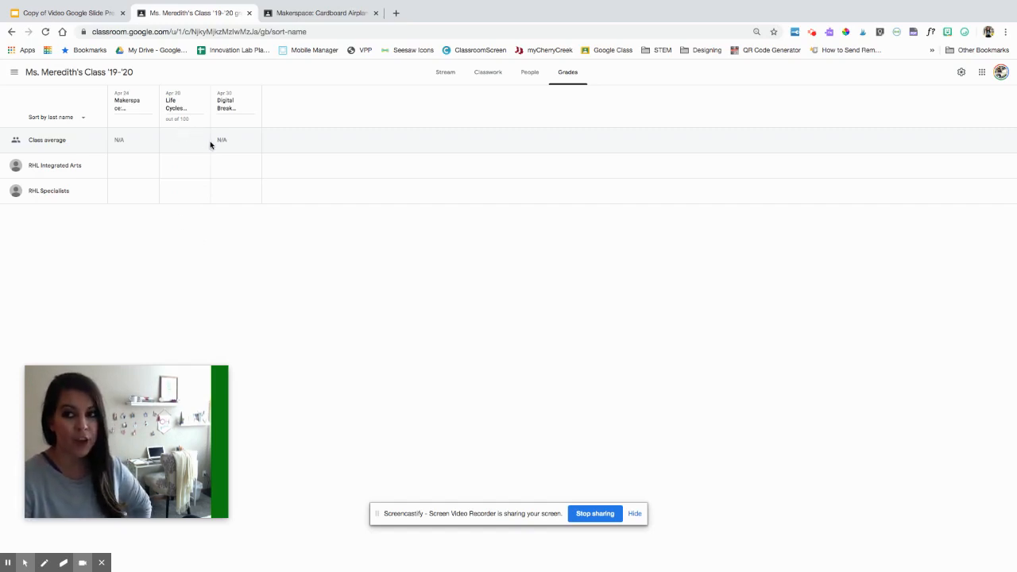
Step: In Class settings, set Stream to 'Only teachers can post or comment'
left_click(960, 72)
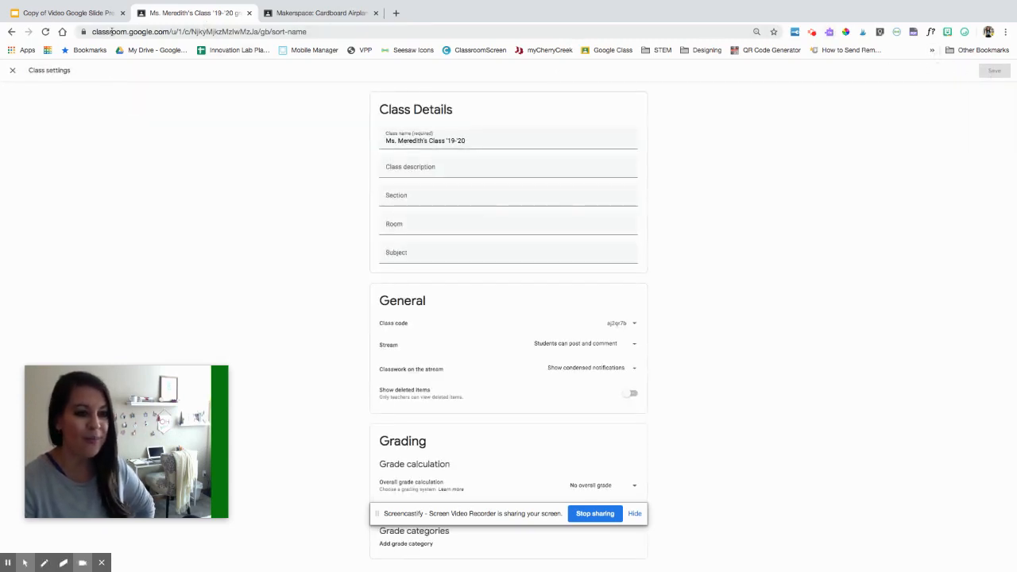
left_click(63, 13)
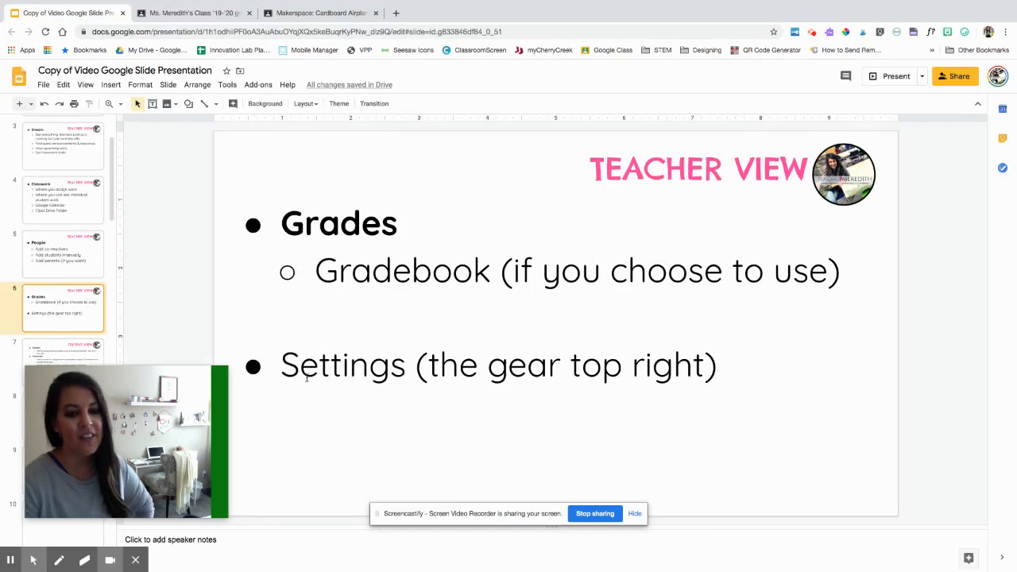
left_click(195, 13)
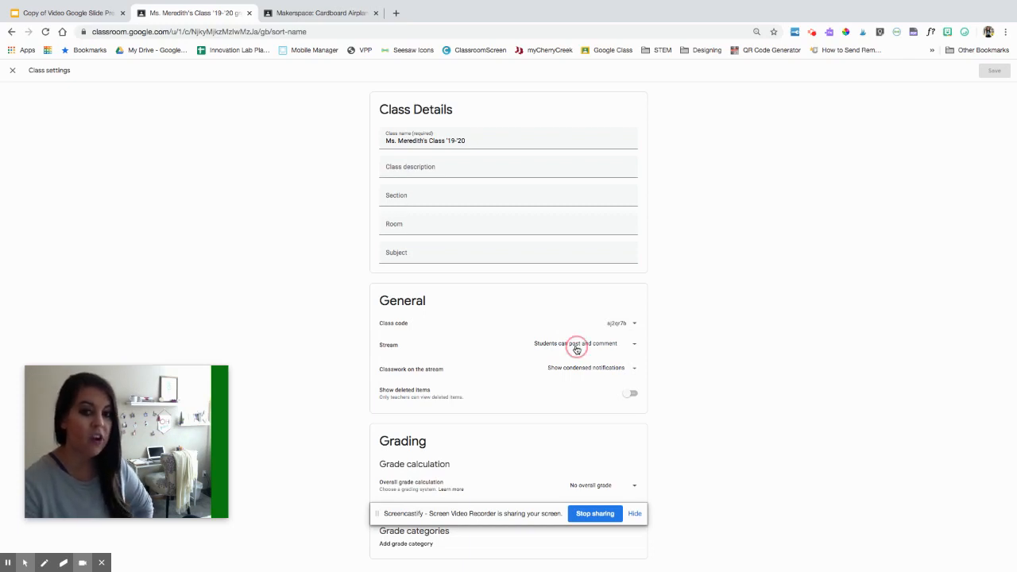
left_click(576, 349)
left_click(579, 384)
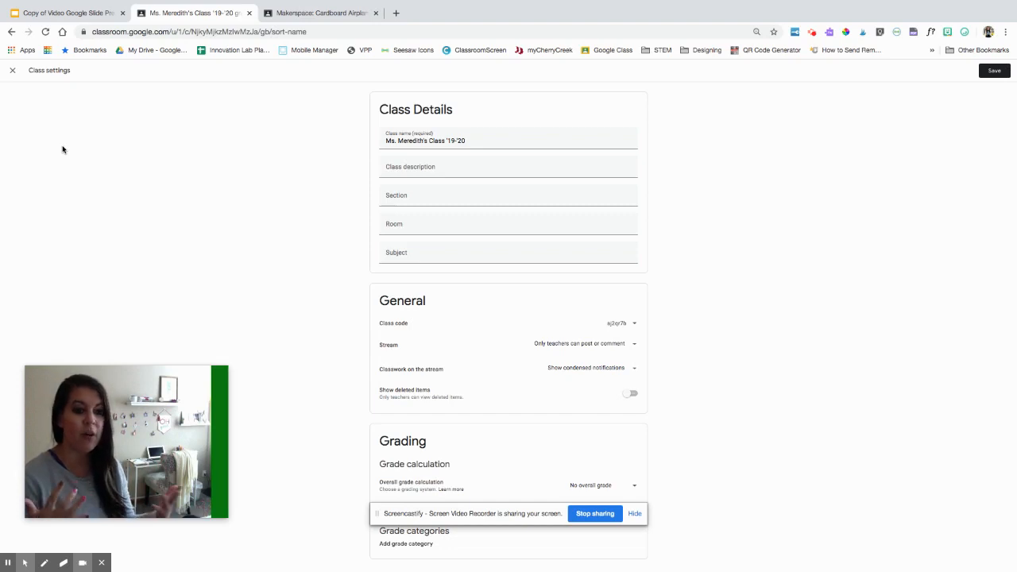
Step: Leave 'Classwork on the stream' as condensed notifications and save the class settings
left_click(594, 369)
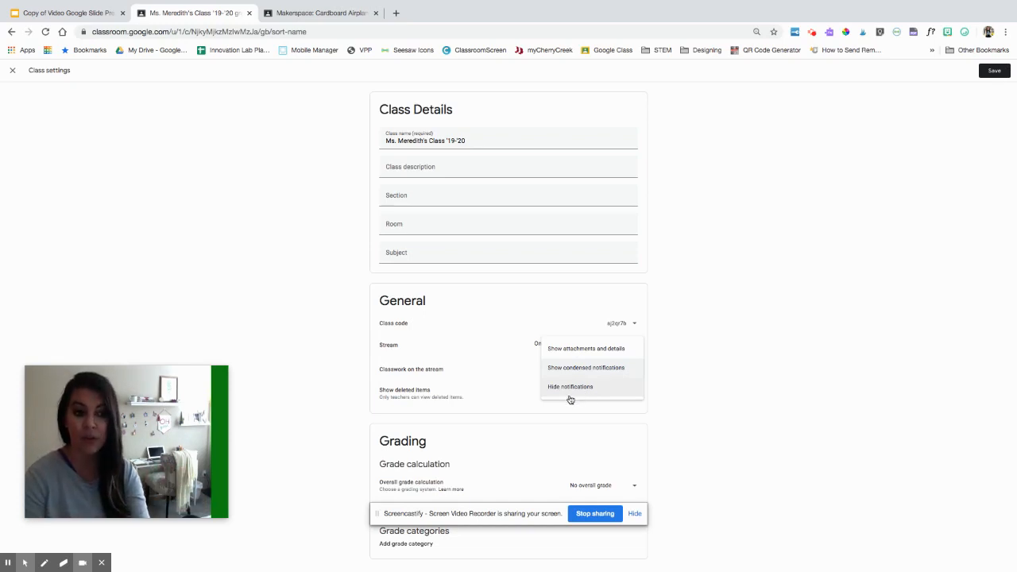
left_click(685, 475)
left_click(634, 514)
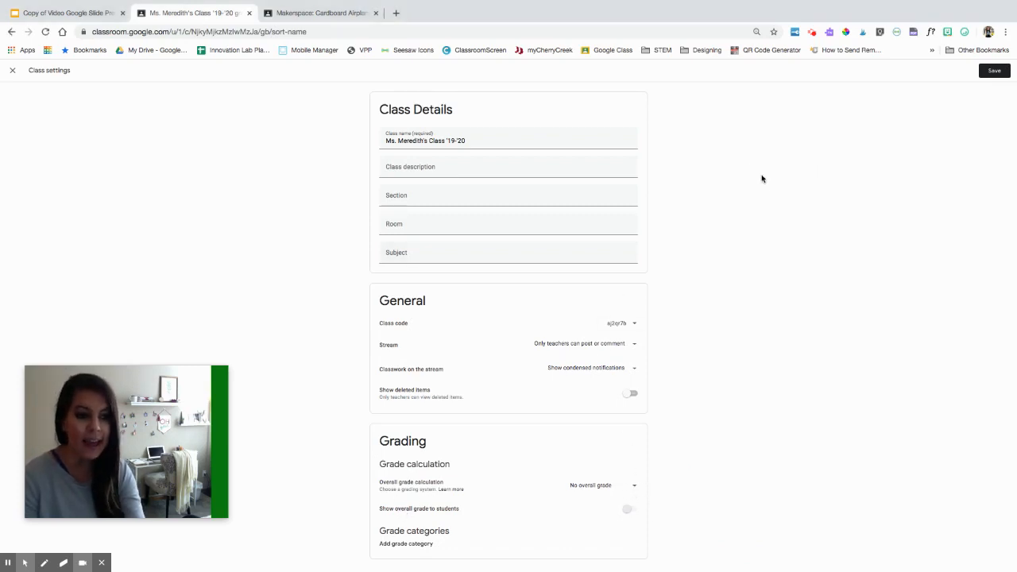
left_click(994, 71)
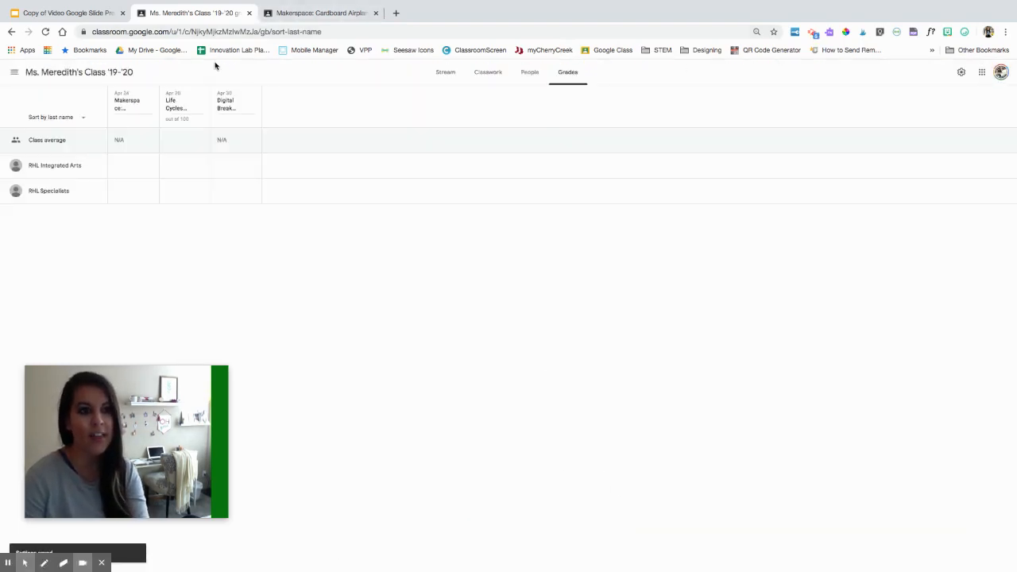
Step: Show the STUDENT VIEW slide, then bring up the student's Makerspace: Cardboard Airplane tab
left_click(63, 13)
scroll(91, 266, "down", 1)
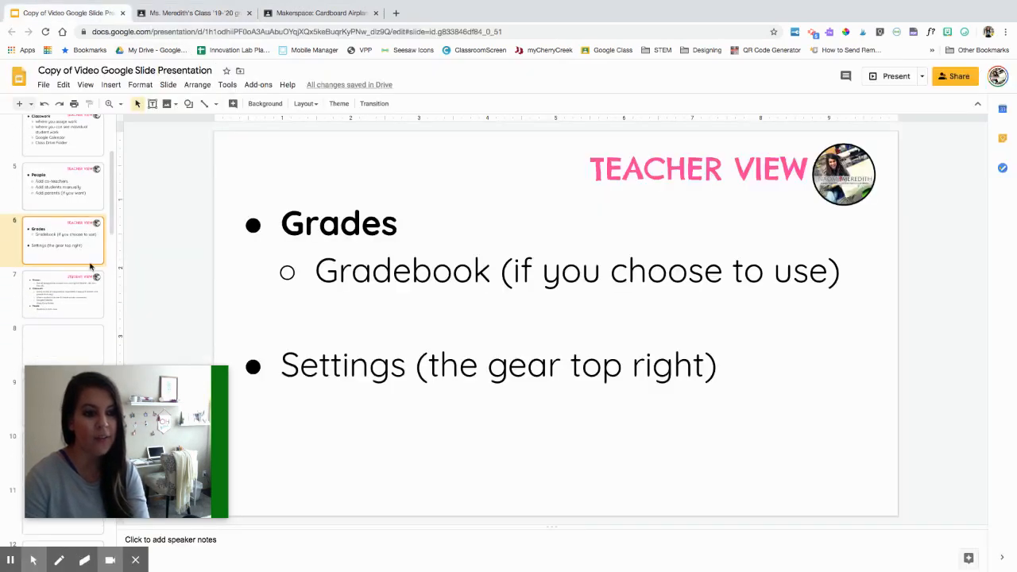
left_click(63, 299)
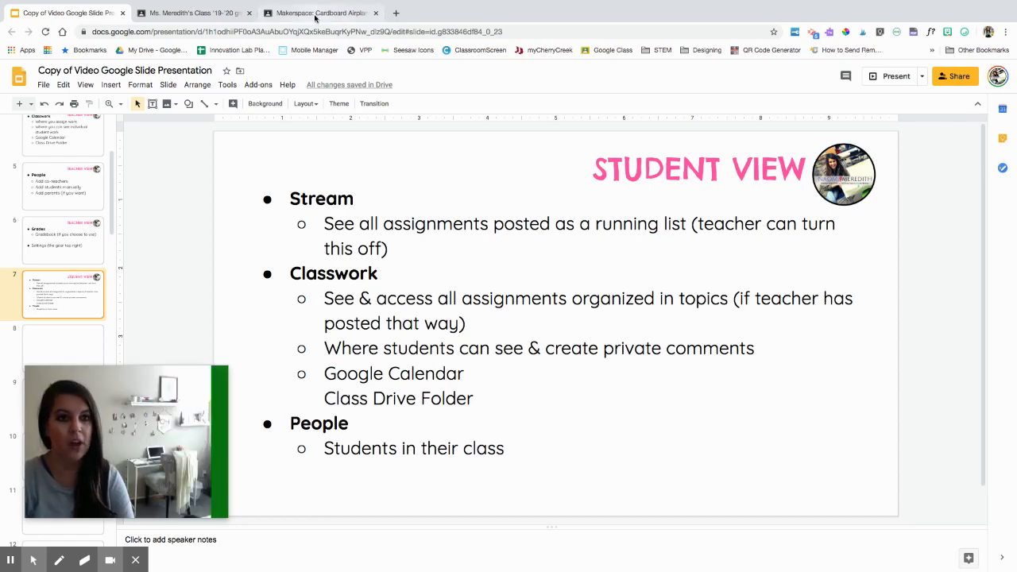
left_click(317, 12)
Step: View the Makerspace assignment from the student Stream, then go to the student's Classwork page
left_click(111, 72)
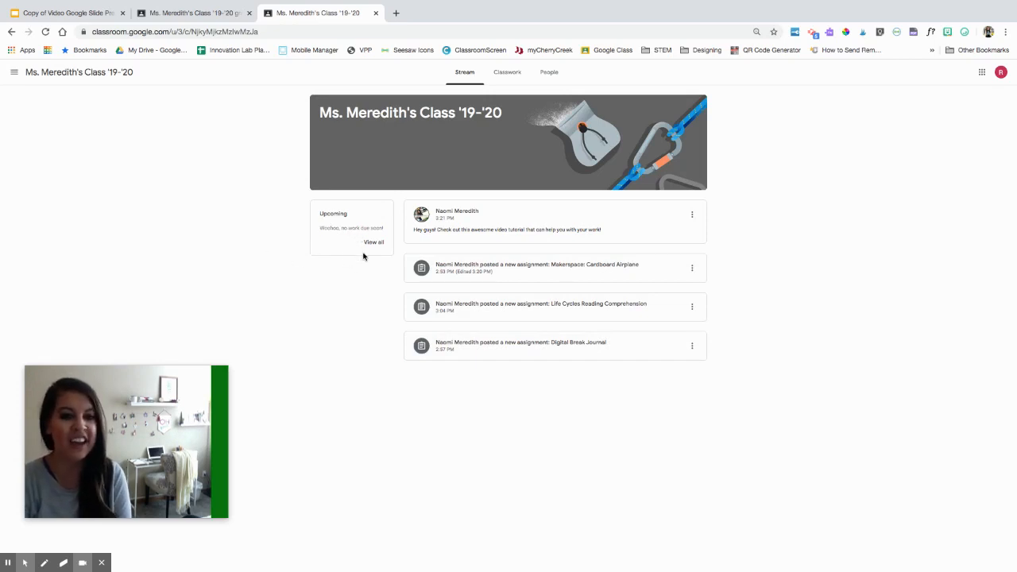
left_click(492, 275)
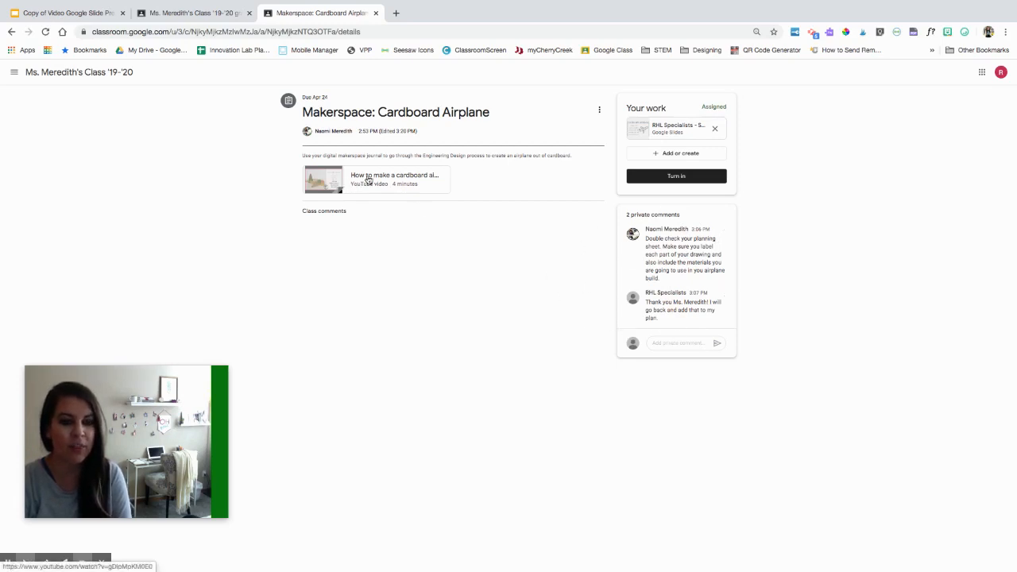
left_click(89, 76)
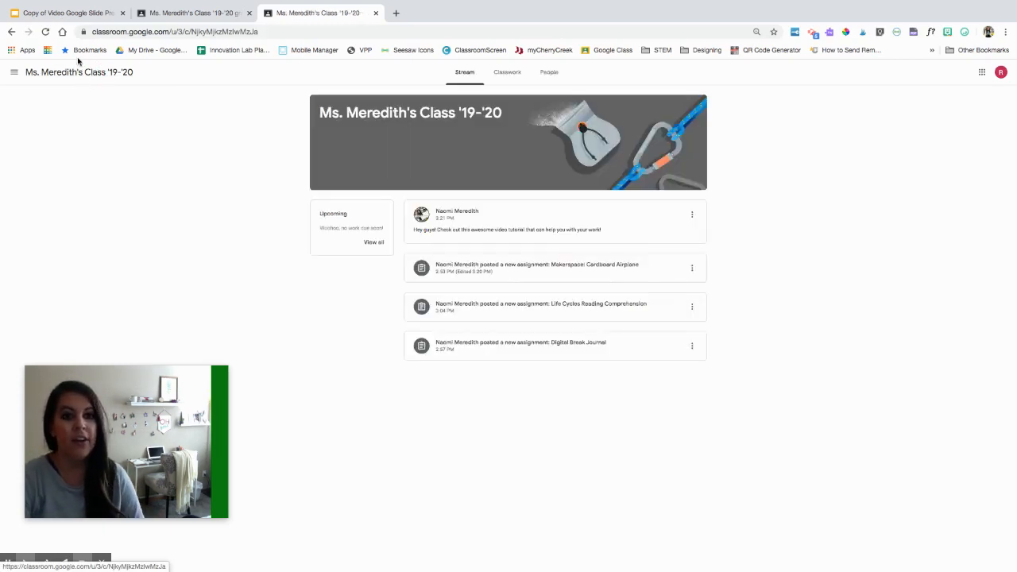
left_click(509, 72)
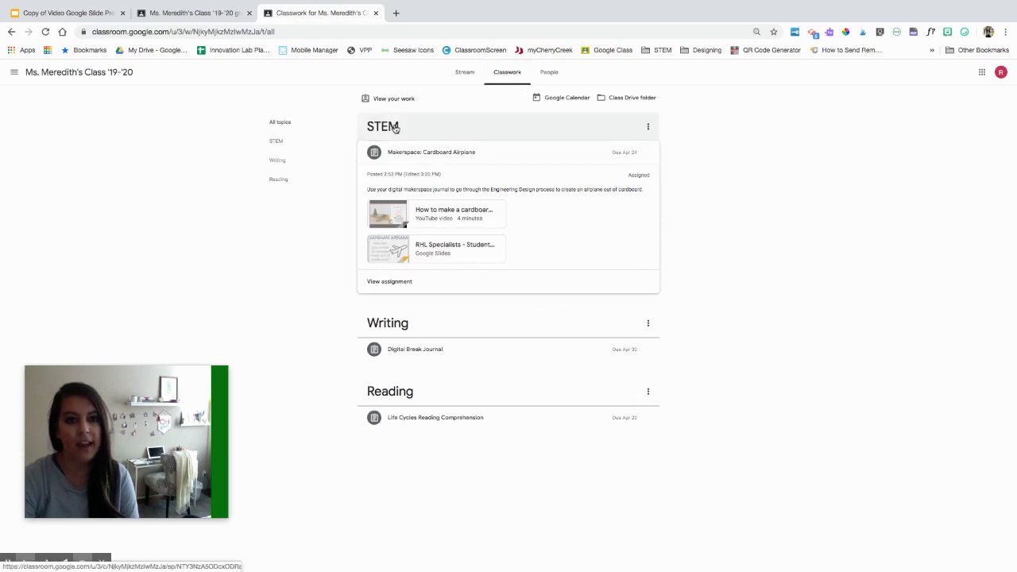
Step: View the full Digital Break Journal assignment, dismiss the private comments tip, and return to Stream
left_click(457, 157)
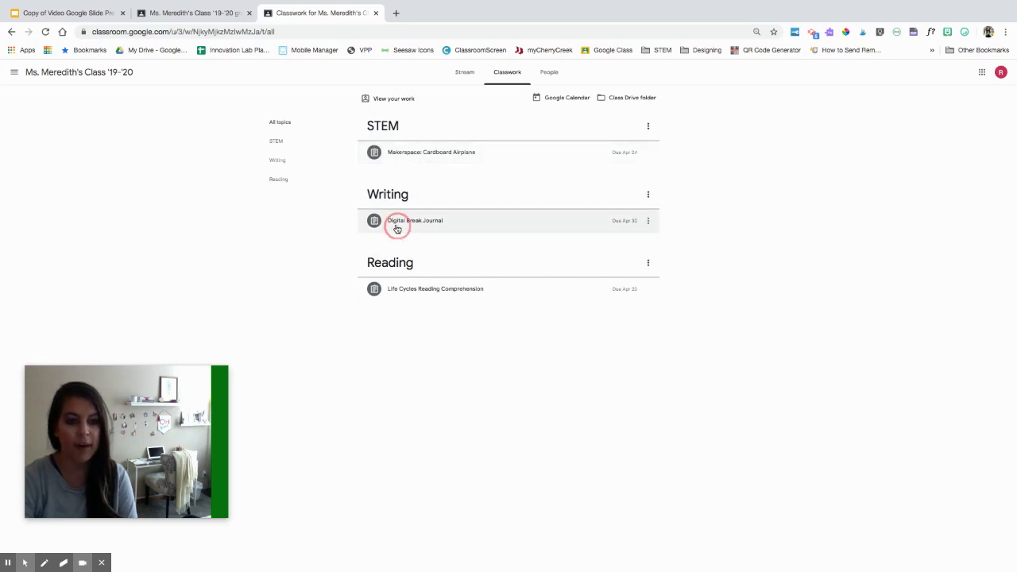
left_click(397, 229)
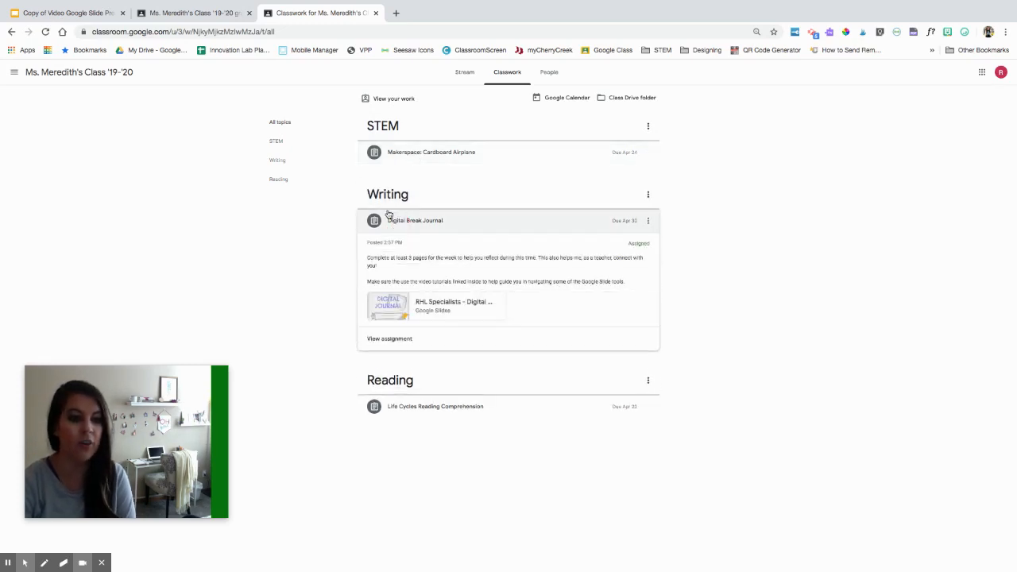
left_click(382, 342)
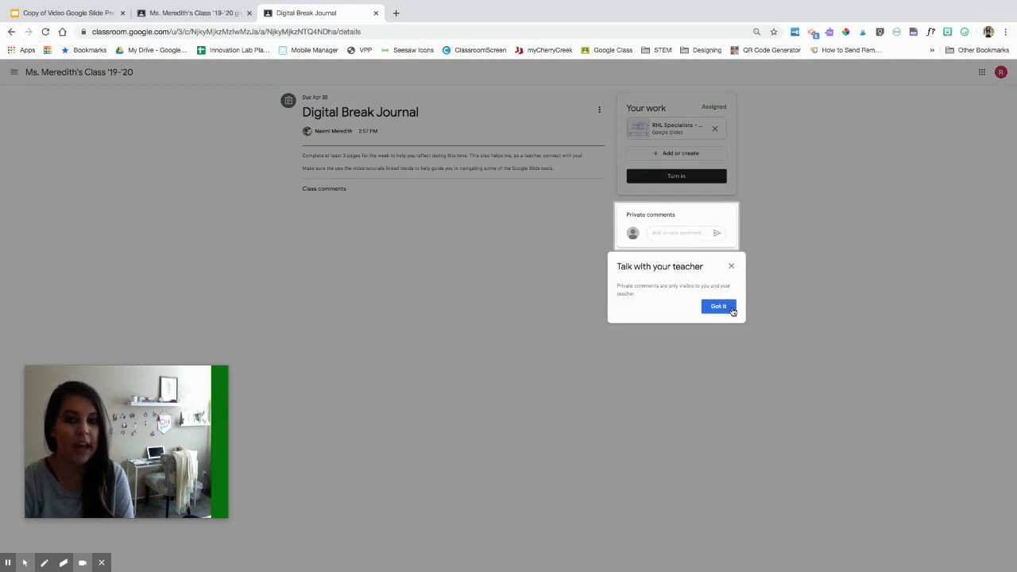
left_click(723, 306)
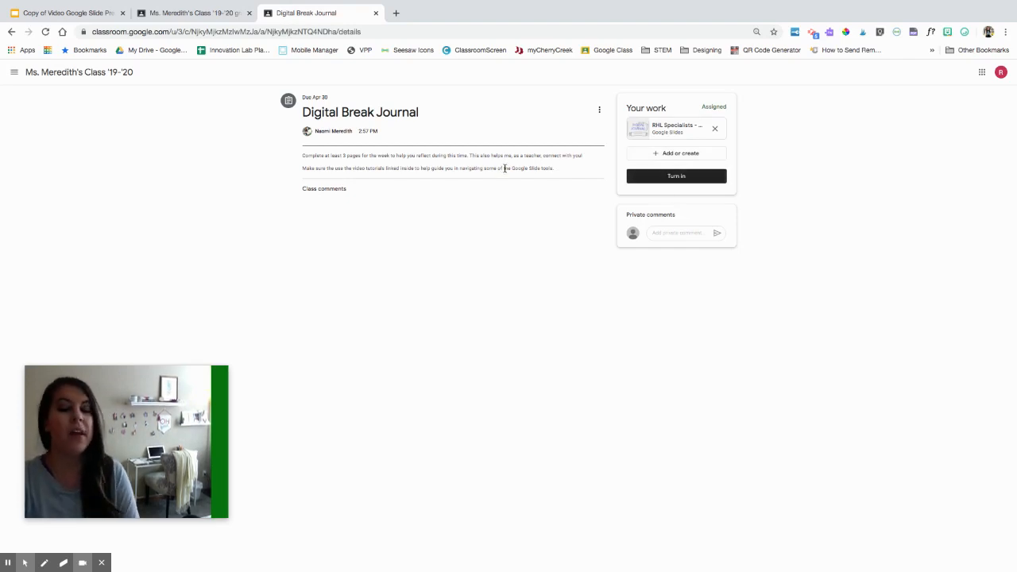
left_click(92, 71)
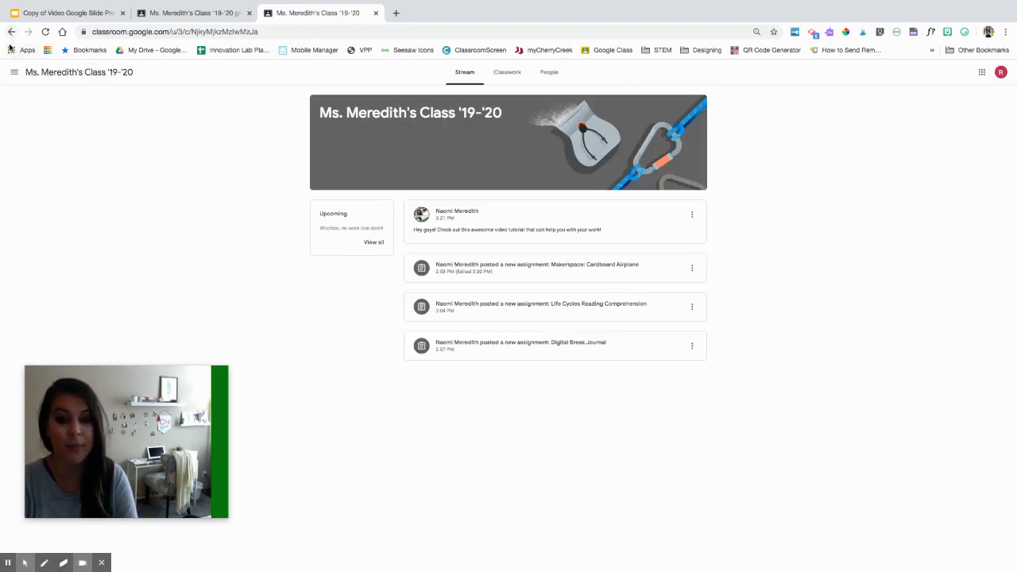
Step: Go to the student's Classwork page
left_click(507, 71)
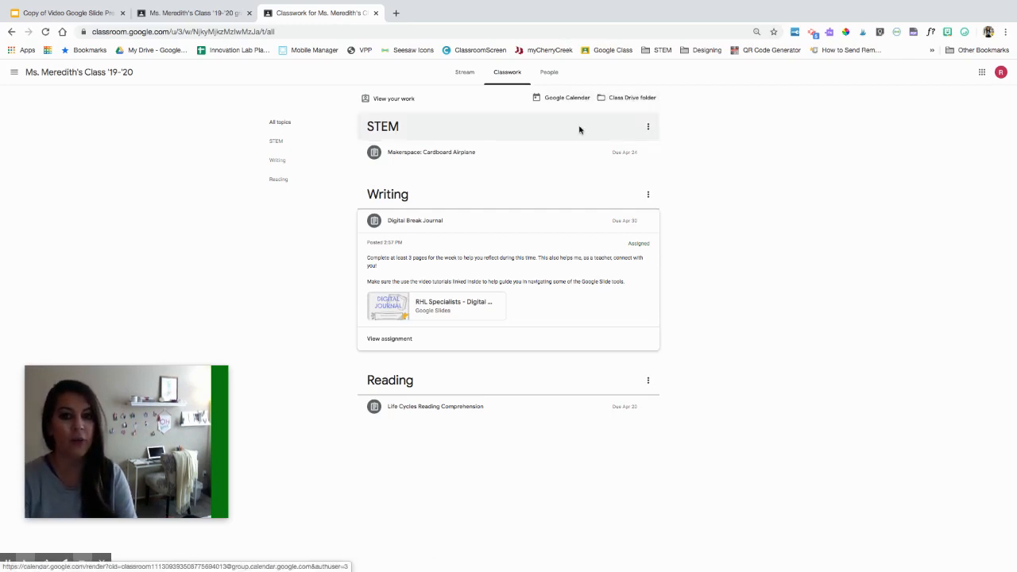
Step: View the student's People list of teachers and classmates, then return to Stream
left_click(549, 72)
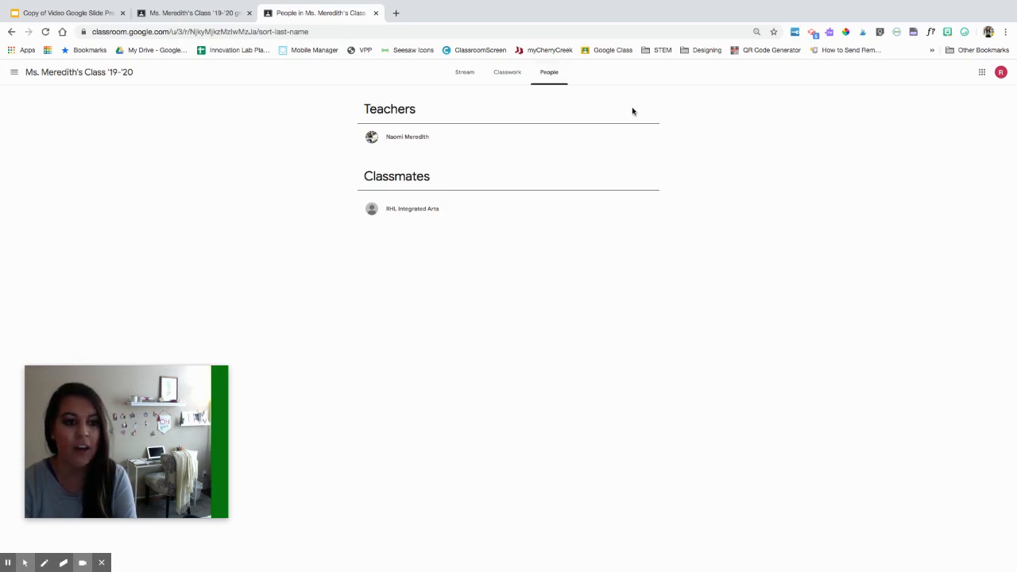
left_click(464, 72)
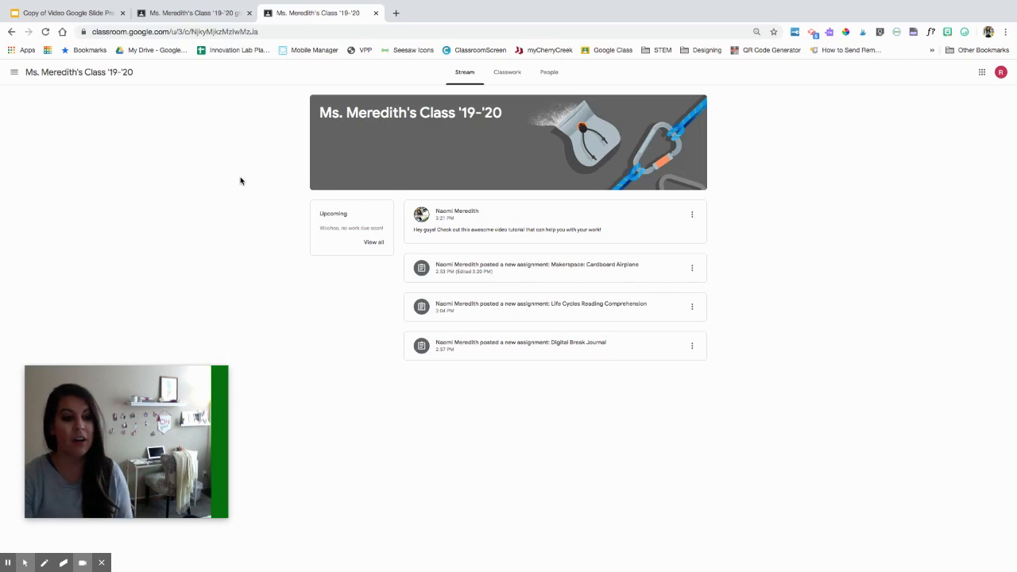
Step: Return to the presentation's title slide 'Navigating the category tabs in Google Classroom'
left_click(47, 13)
mouse_move(127, 429)
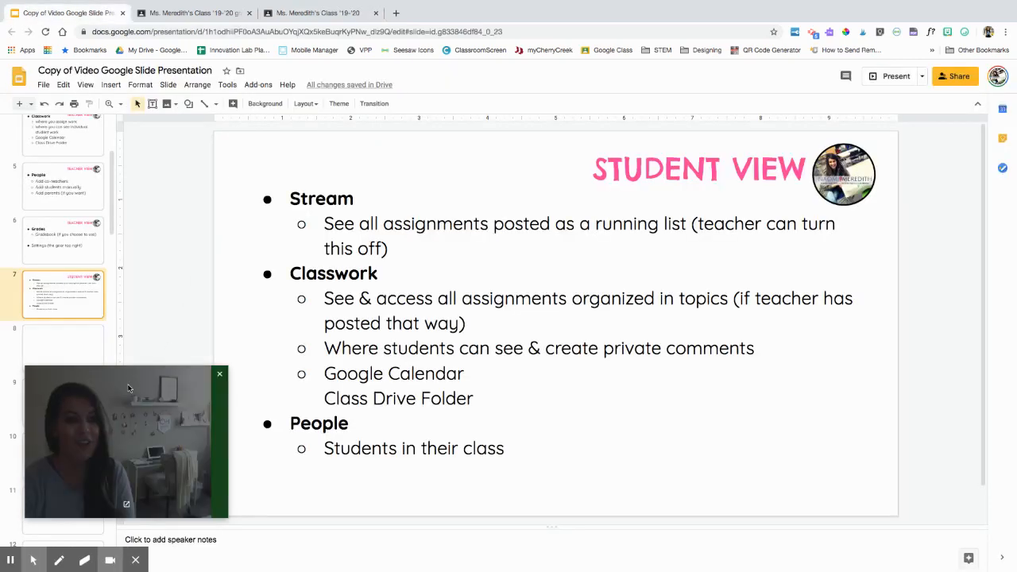
scroll(62, 239, "up", 5)
left_click(60, 148)
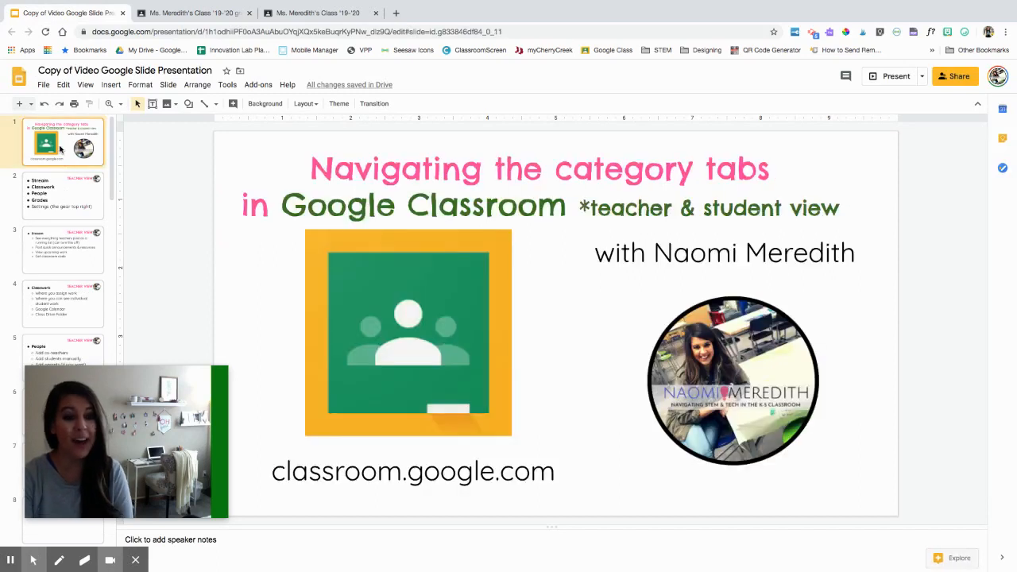